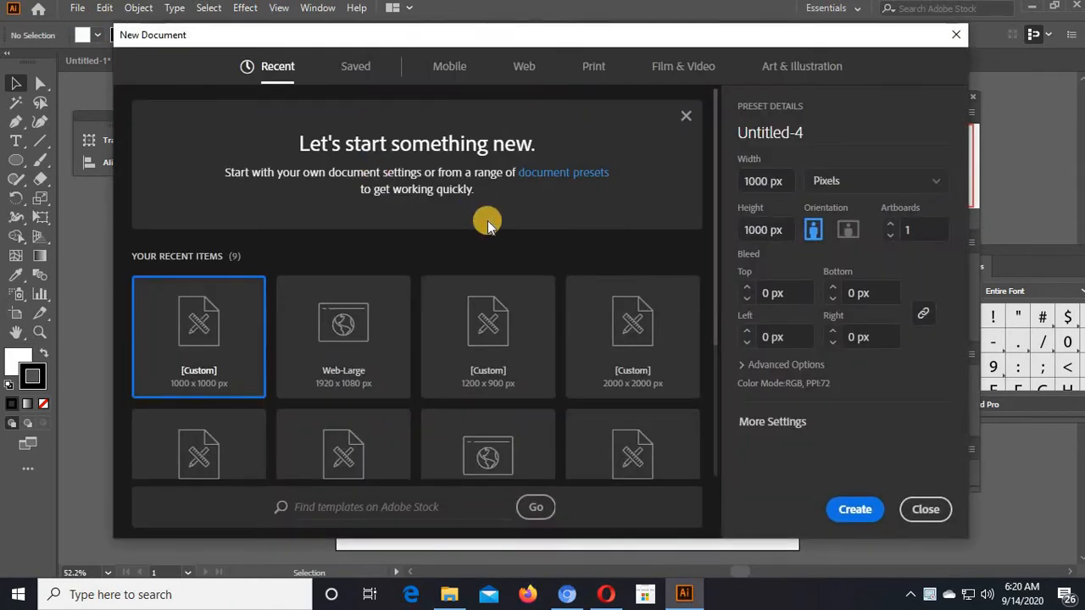
Step: Create a 1000 x 1000 px document and collapse the floating Navigator group to free the canvas
{"action": "left_click", "coordinate": [771, 180]}
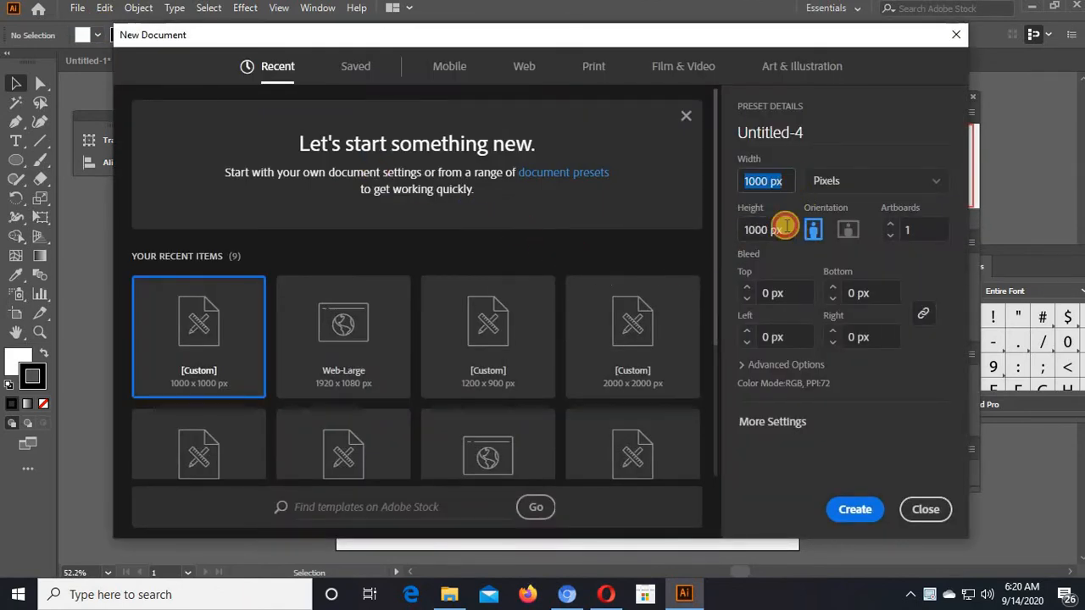
{"action": "left_click", "coordinate": [785, 231]}
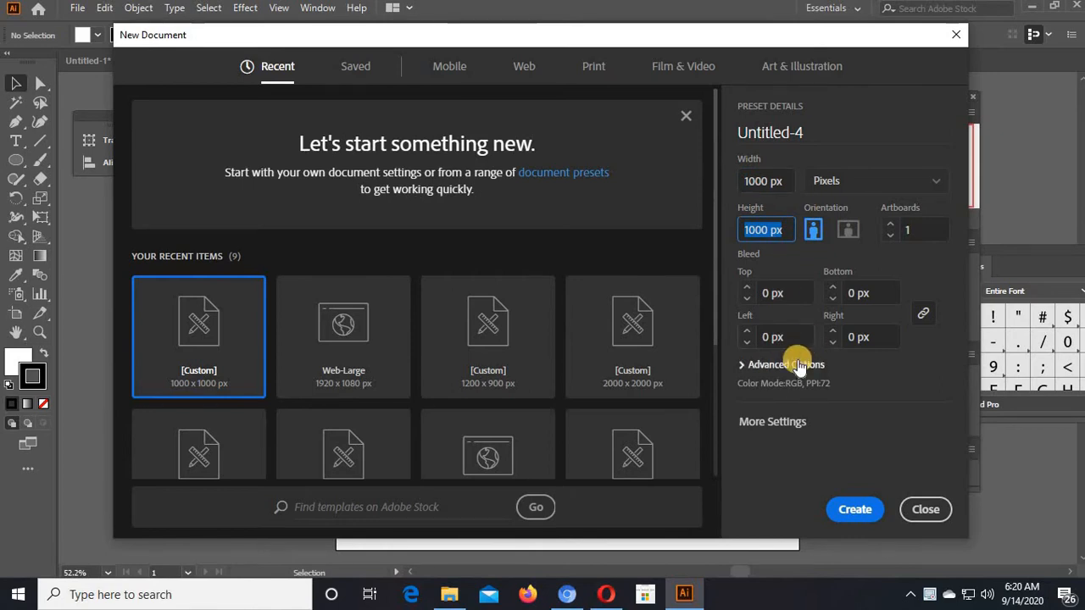
{"action": "left_click", "coordinate": [858, 512]}
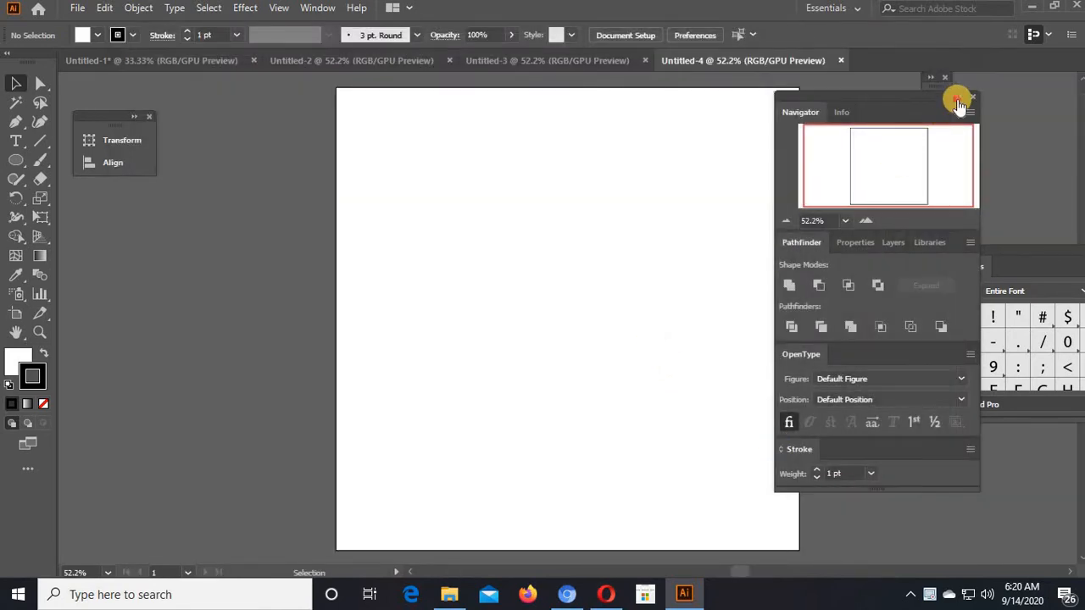
{"action": "left_click", "coordinate": [958, 99]}
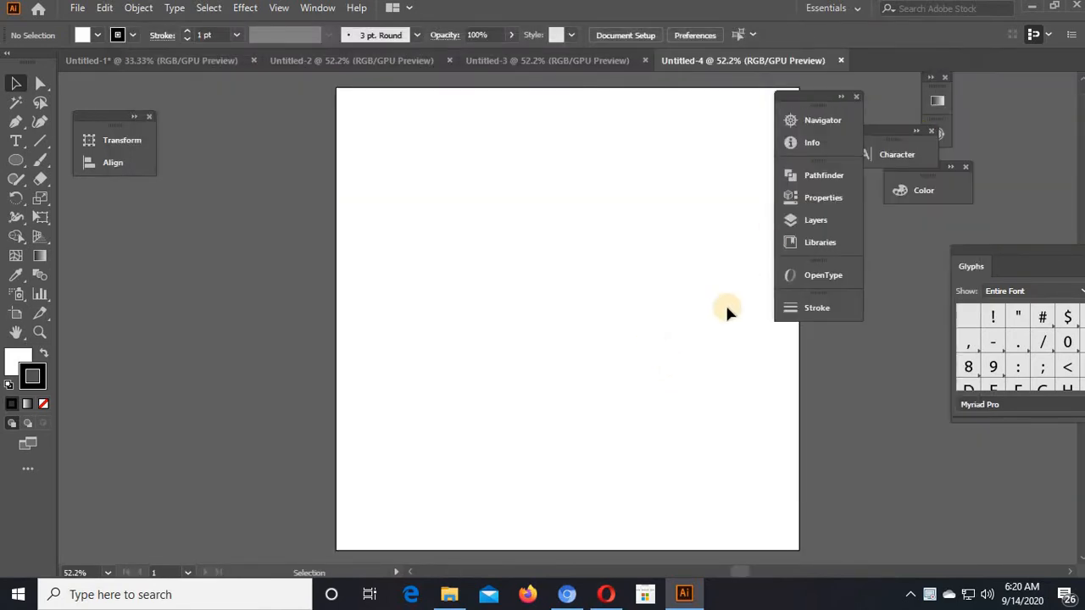
{"action": "key", "text": "space"}
{"action": "left_click_drag", "start_coordinate": [664, 238], "coordinate": [611, 241]}
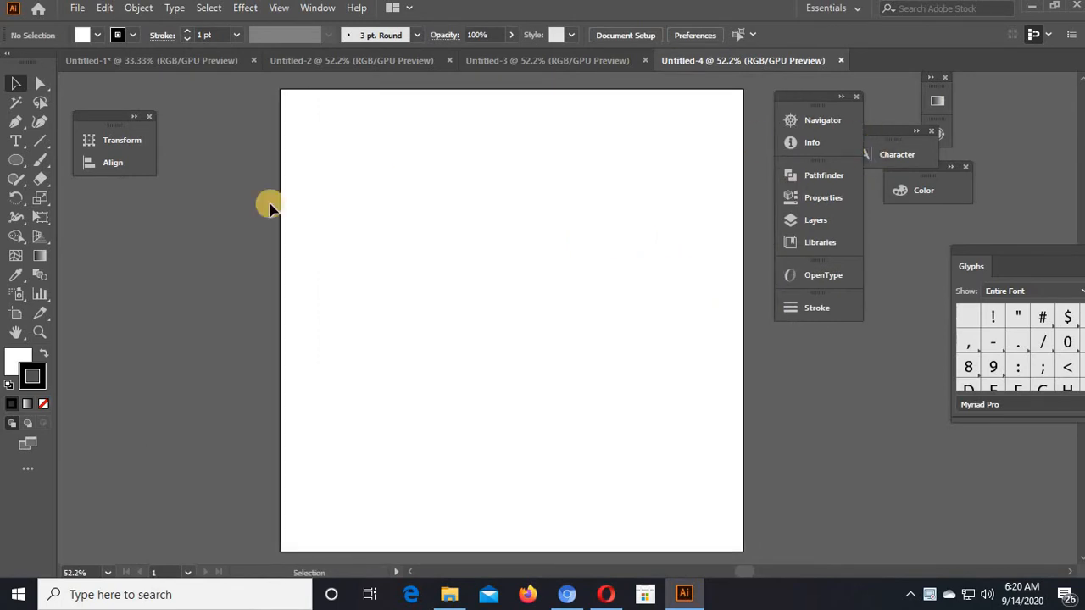
Step: Draw a large circle in the upper middle part of the artboard with the Ellipse tool
{"action": "left_click", "coordinate": [16, 161]}
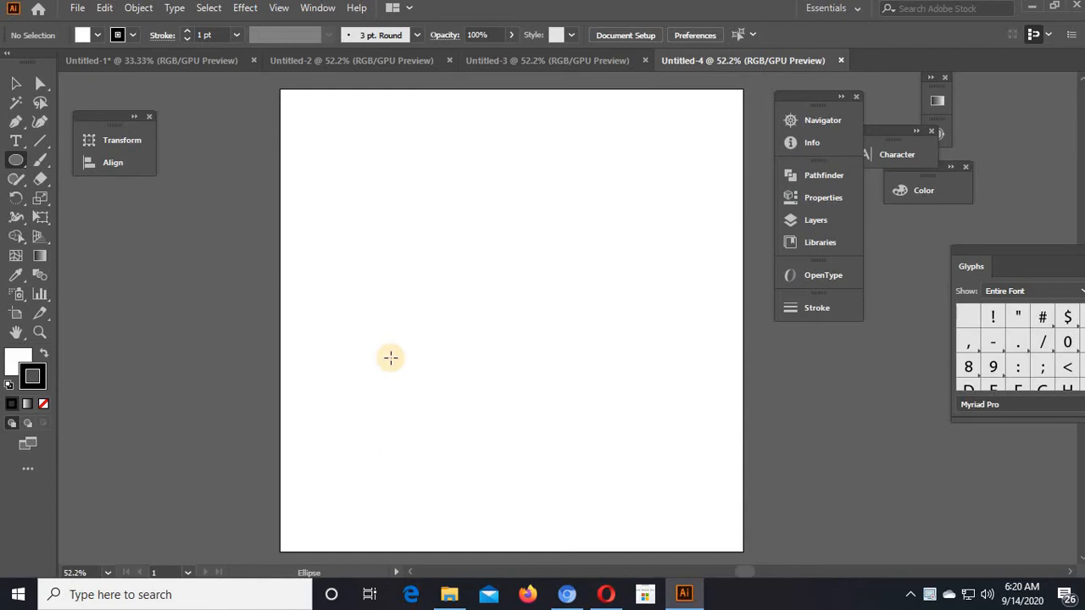
{"action": "left_click_drag", "start_coordinate": [390, 358], "coordinate": [620, 272]}
{"action": "left_click", "coordinate": [15, 83]}
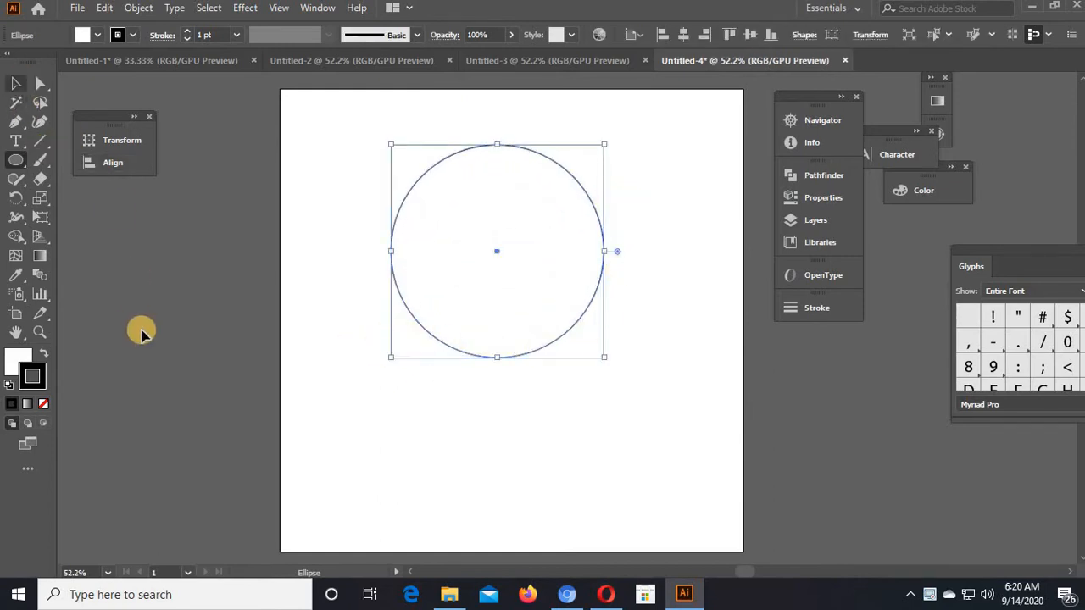
{"action": "left_click", "coordinate": [376, 296]}
Step: Move the circle down toward the artboard's middle and set its fill to none
{"action": "left_click", "coordinate": [17, 363]}
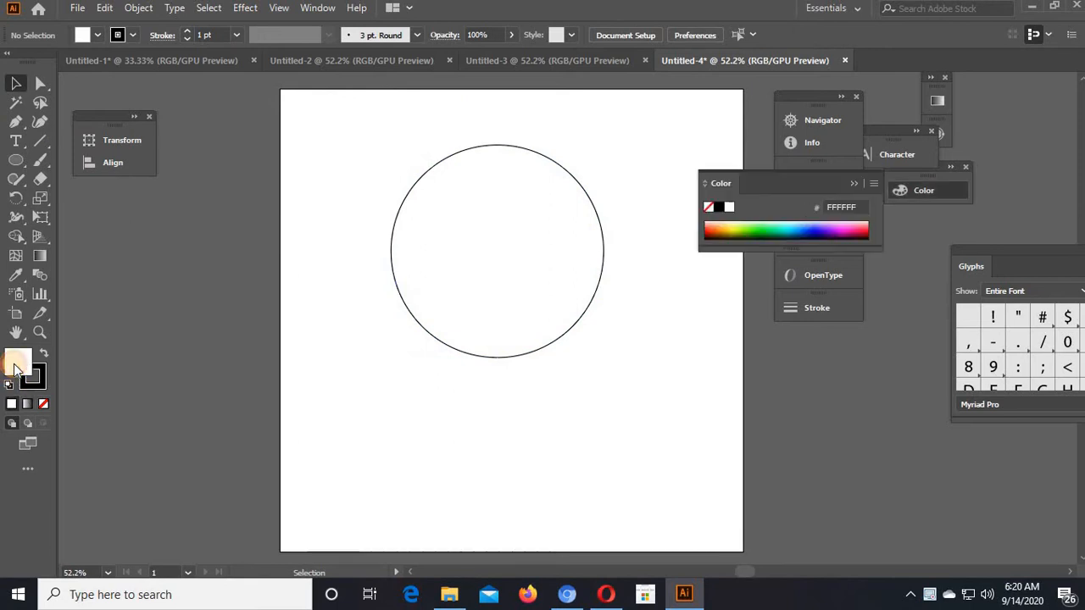
{"action": "left_click", "coordinate": [42, 405]}
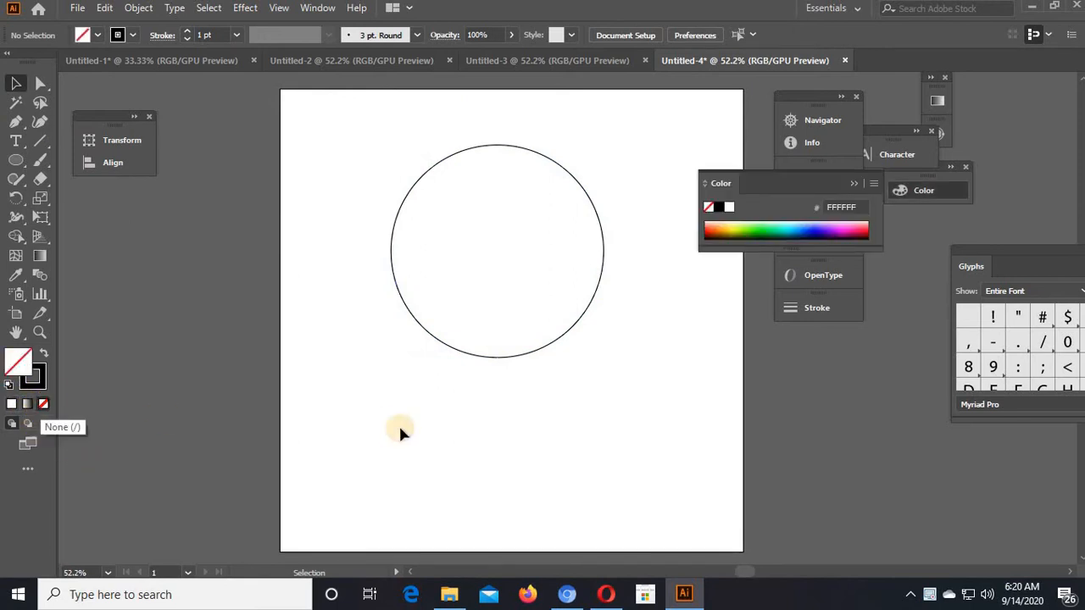
{"action": "left_click", "coordinate": [491, 341]}
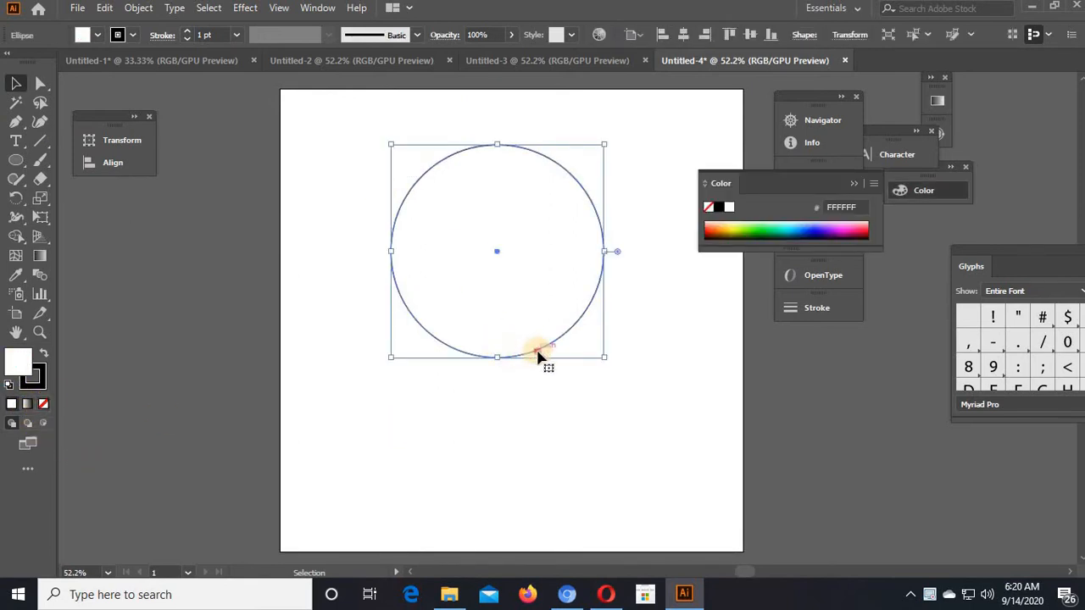
{"action": "left_click_drag", "start_coordinate": [537, 356], "coordinate": [537, 418]}
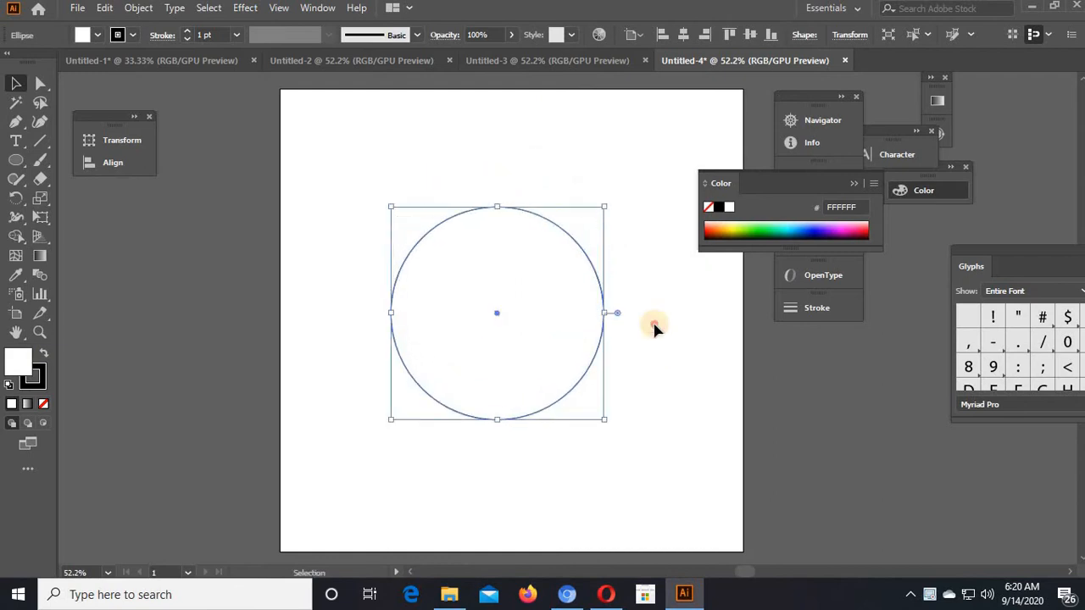
{"action": "left_click", "coordinate": [43, 405]}
Step: Set the circle's stroke weight to 100 pt to form a thick ring
{"action": "left_click_drag", "start_coordinate": [335, 248], "coordinate": [478, 402]}
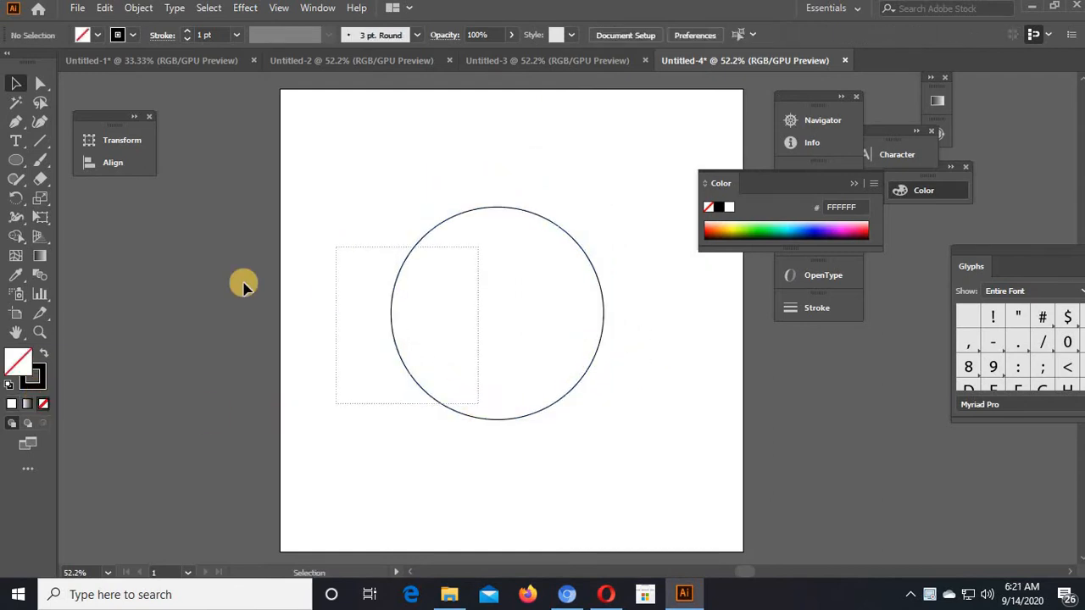
{"action": "left_click", "coordinate": [212, 36]}
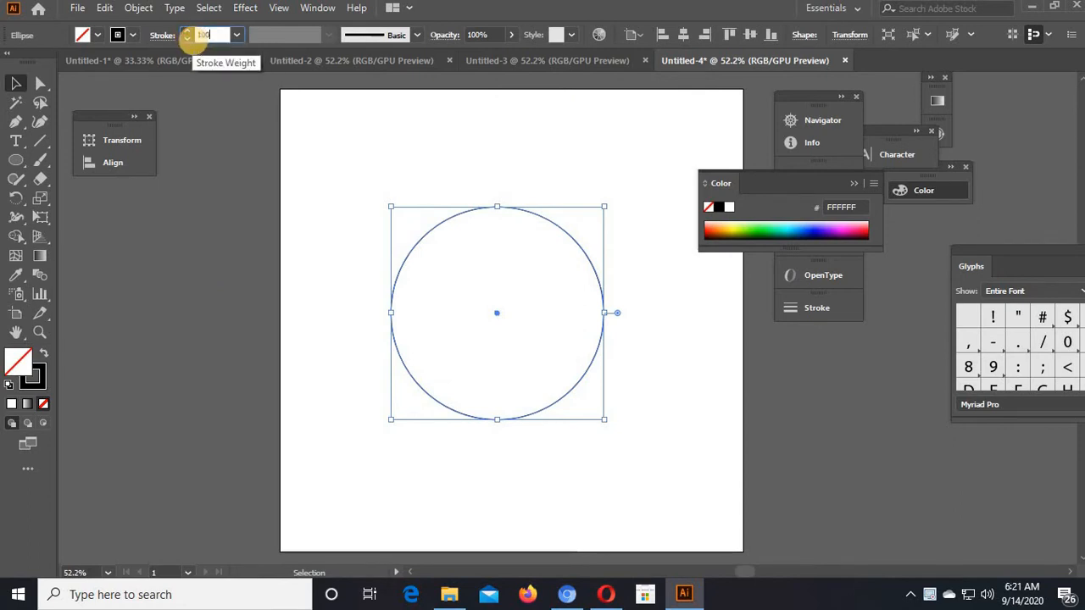
{"action": "type", "text": "100"}
{"action": "key", "text": "Return"}
{"action": "left_click", "coordinate": [388, 281]}
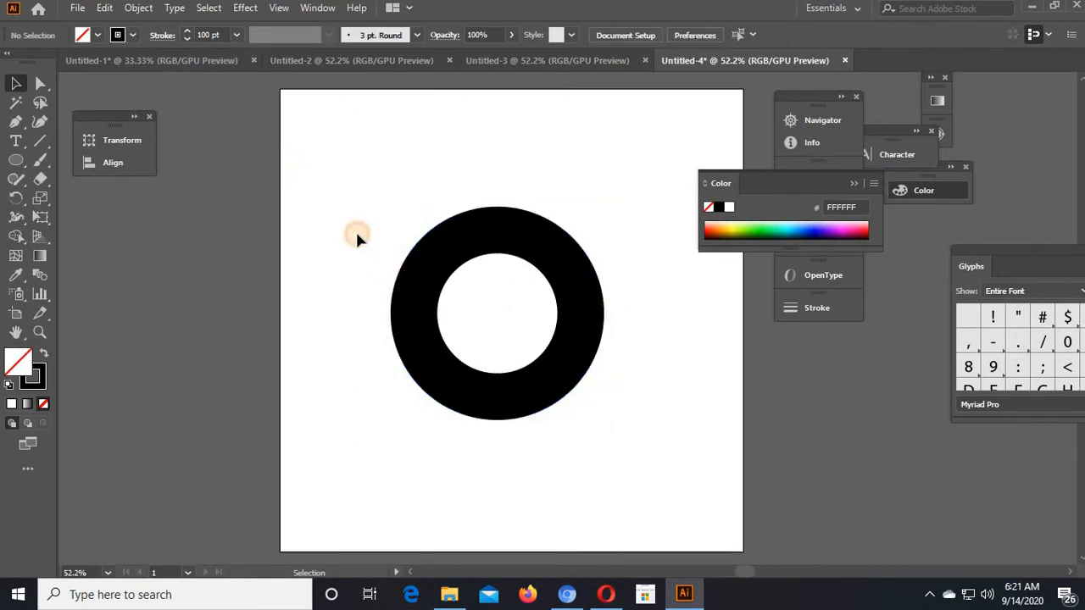
Step: Move the black ring slightly down to the artboard's vertical middle
{"action": "left_click_drag", "start_coordinate": [577, 462], "coordinate": [444, 286]}
{"action": "left_click_drag", "start_coordinate": [583, 365], "coordinate": [584, 371]}
{"action": "key", "text": "ctrl+shift+a"}
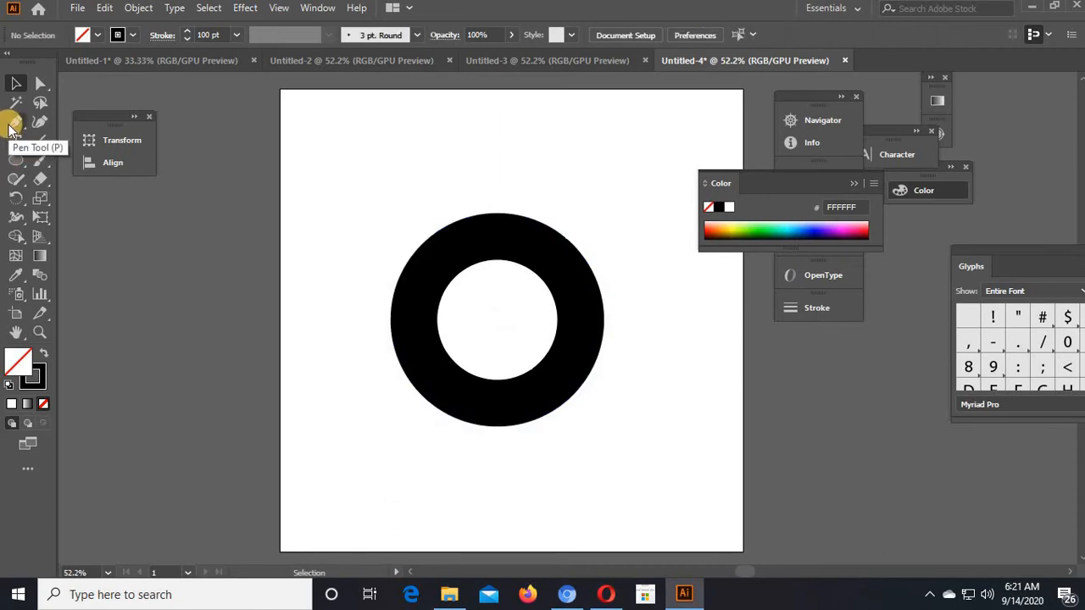
Step: Draw a horizontal line about 210 px long with the Pen tool from the artboard's left edge, above the ring
{"action": "left_click", "coordinate": [15, 124]}
{"action": "left_click", "coordinate": [280, 142]}
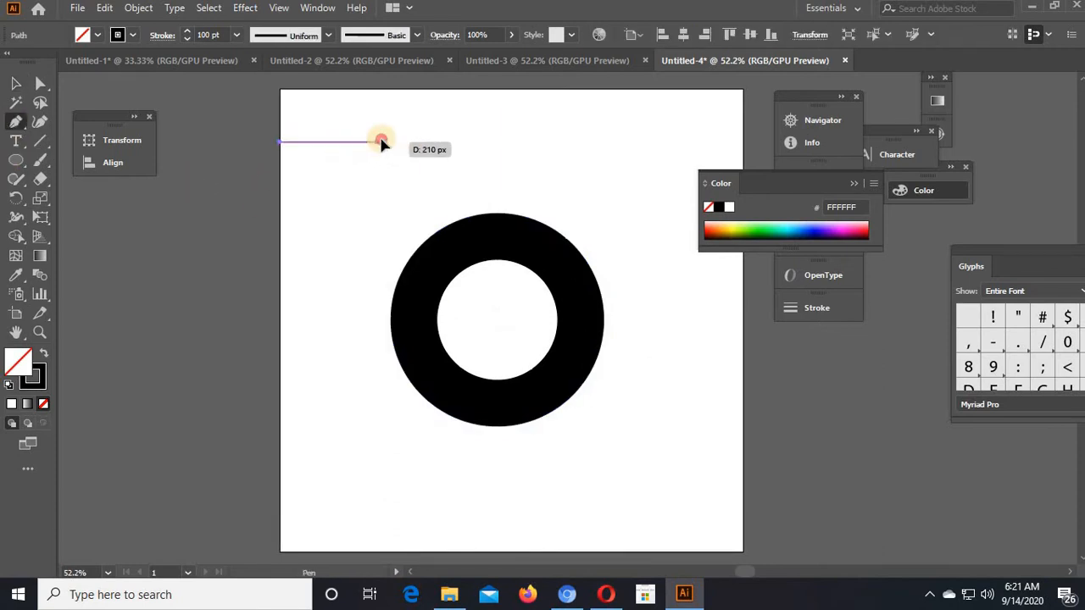
{"action": "left_click", "coordinate": [381, 141]}
{"action": "left_click", "coordinate": [15, 83]}
{"action": "left_click", "coordinate": [243, 262]}
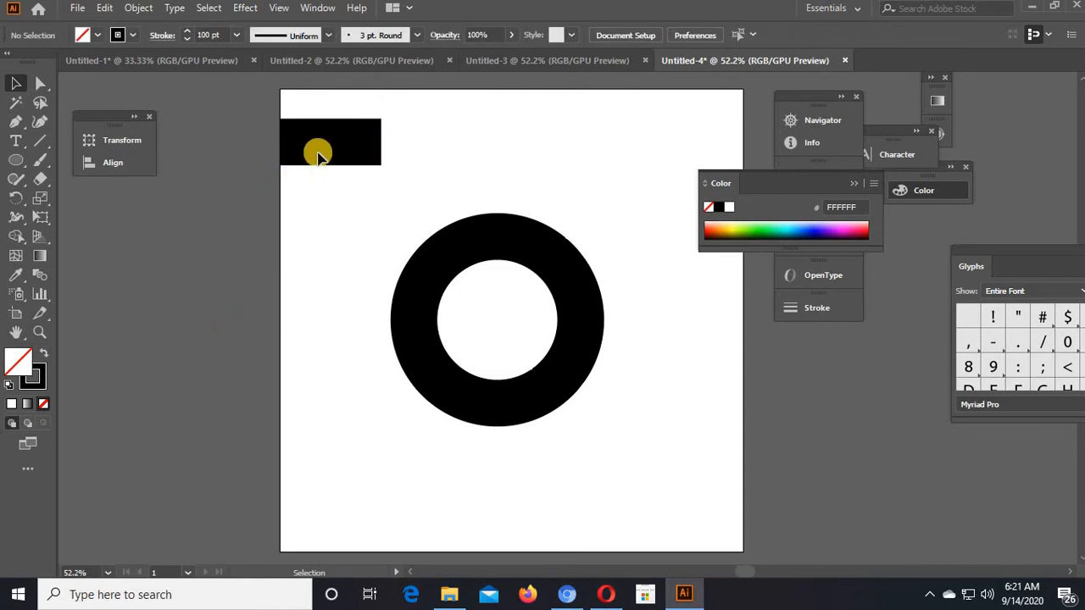
Step: Shift the ring slightly down and to the right on the artboard
{"action": "left_click", "coordinate": [321, 146]}
{"action": "left_click", "coordinate": [323, 286]}
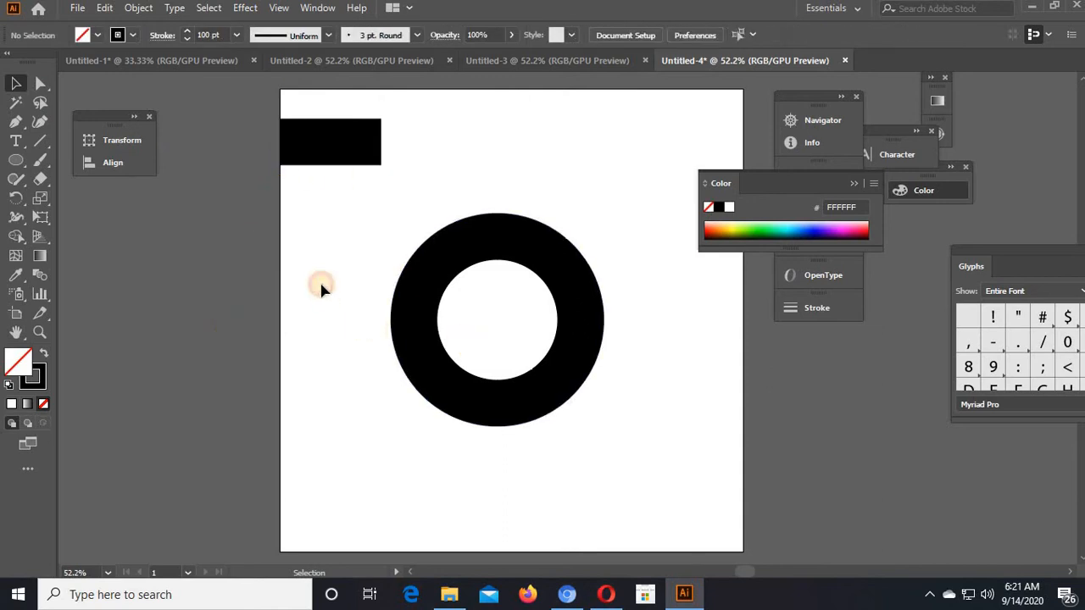
{"action": "left_click_drag", "start_coordinate": [421, 330], "coordinate": [428, 342]}
{"action": "left_click", "coordinate": [358, 296]}
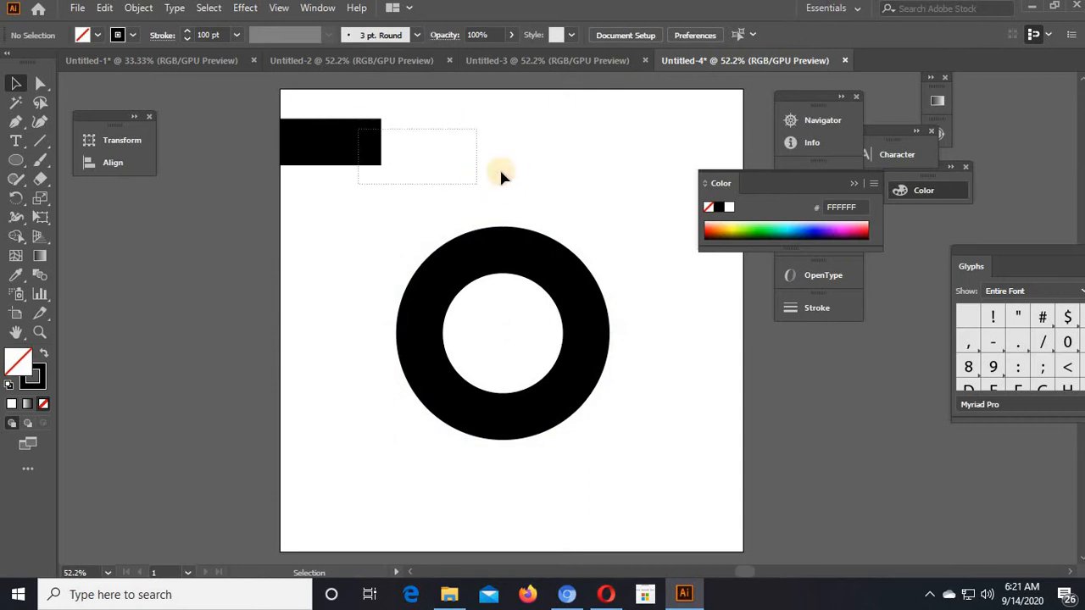
Step: Select both the bar and the ring and apply Expand Appearance
{"action": "left_click_drag", "start_coordinate": [477, 129], "coordinate": [358, 184]}
{"action": "left_click", "coordinate": [438, 151]}
{"action": "left_click_drag", "start_coordinate": [429, 106], "coordinate": [421, 374]}
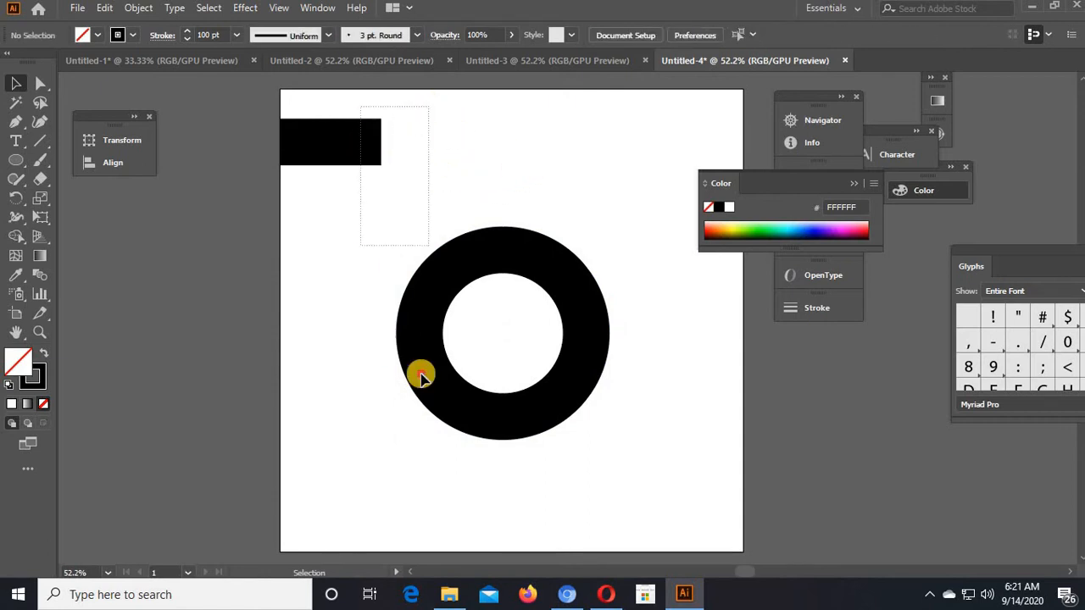
{"action": "left_click_drag", "start_coordinate": [355, 393], "coordinate": [355, 393]}
{"action": "left_click", "coordinate": [138, 8]}
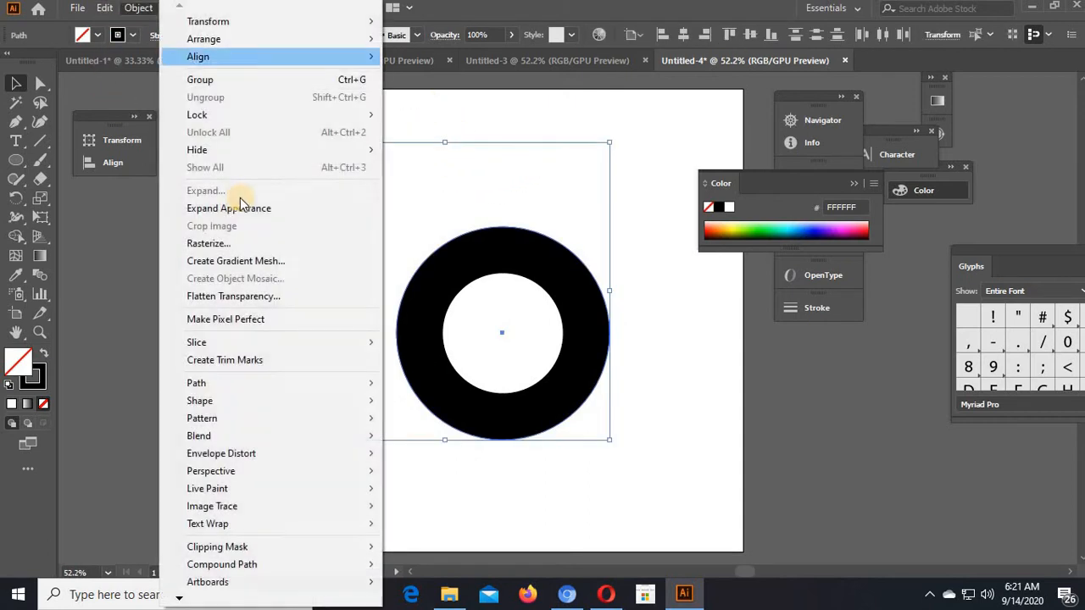
{"action": "left_click", "coordinate": [254, 209]}
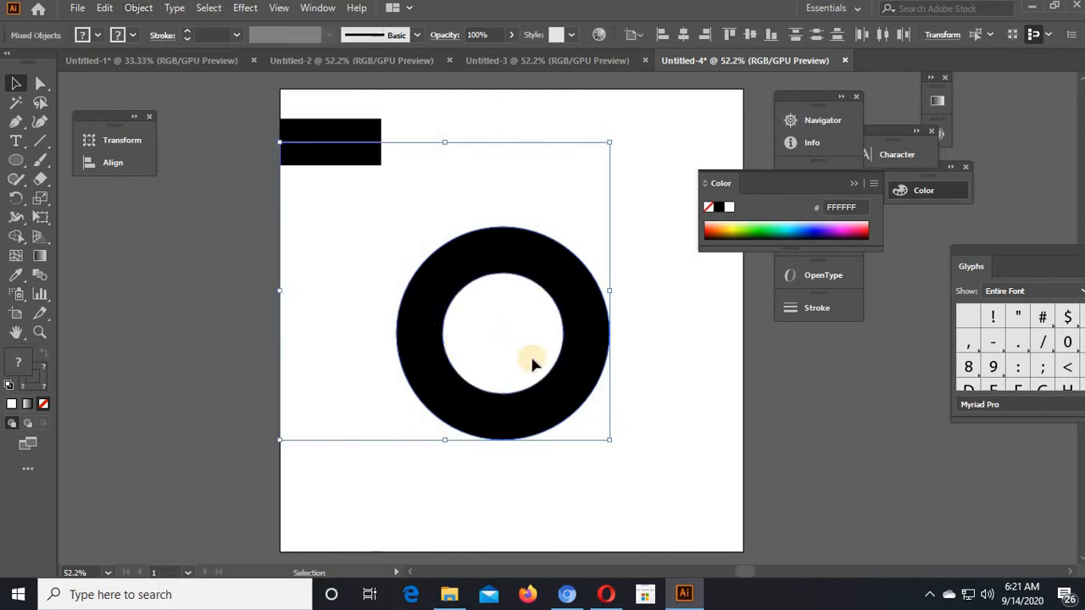
{"action": "left_click", "coordinate": [646, 319]}
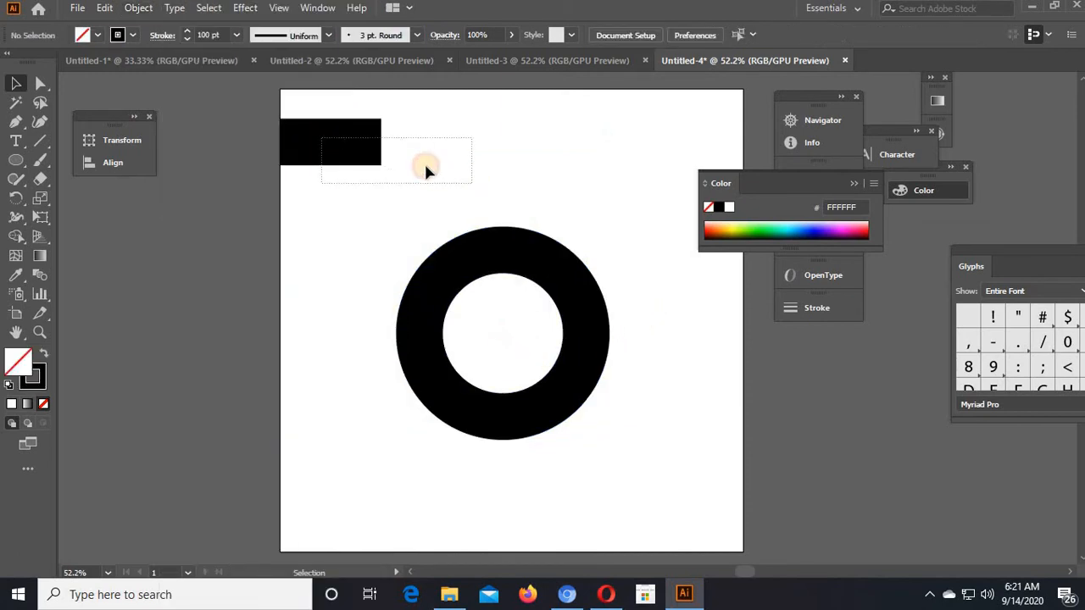
Step: Expand the fill and stroke of the horizontal bar
{"action": "left_click_drag", "start_coordinate": [426, 171], "coordinate": [424, 169]}
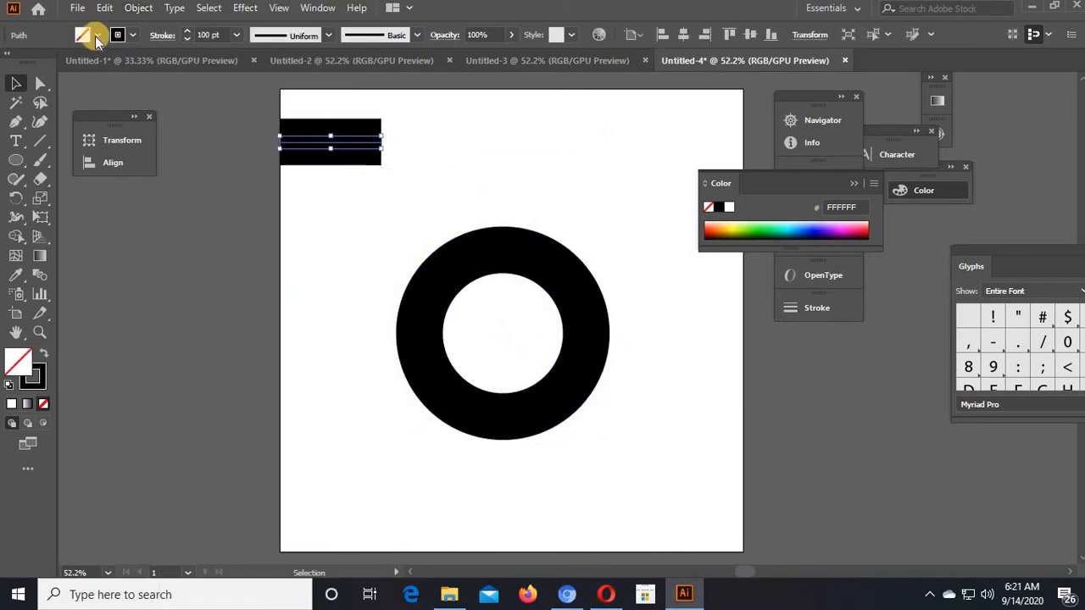
{"action": "left_click", "coordinate": [433, 299]}
{"action": "left_click", "coordinate": [317, 147]}
{"action": "left_click", "coordinate": [319, 143]}
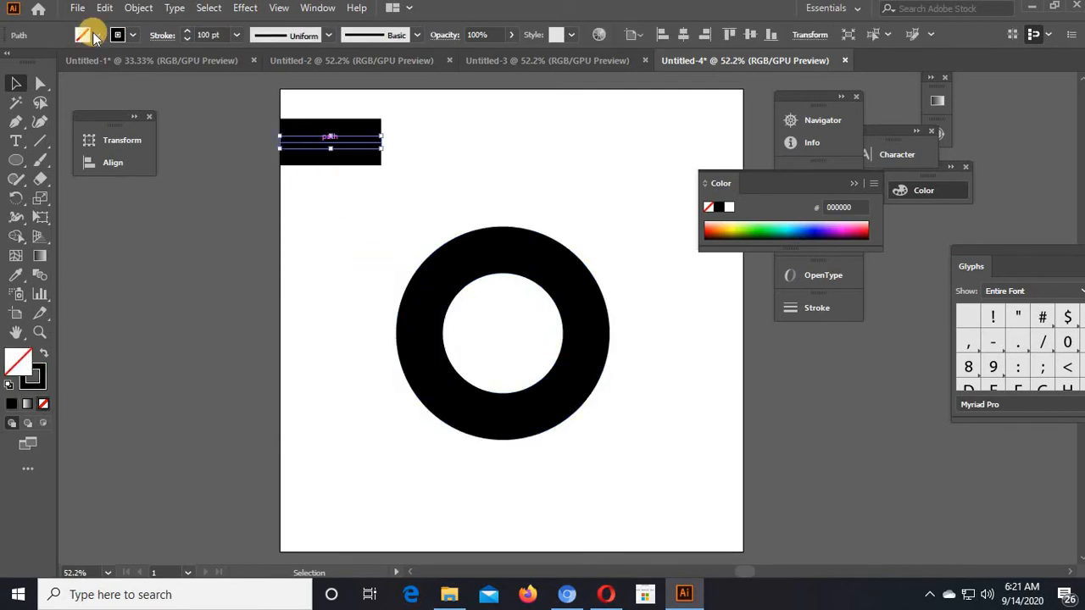
{"action": "left_click", "coordinate": [136, 8]}
{"action": "left_click", "coordinate": [255, 189]}
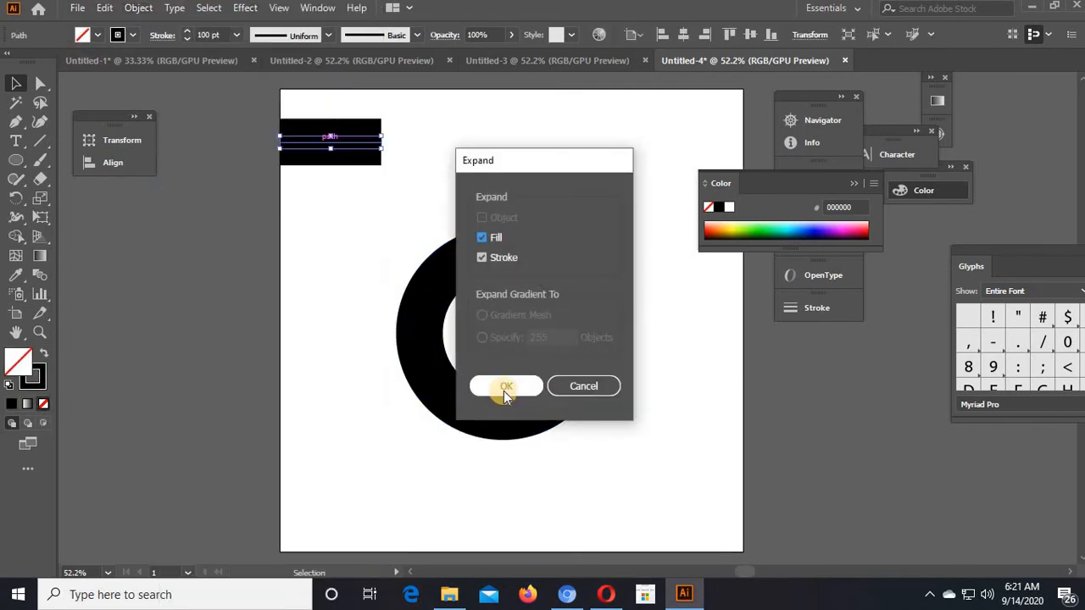
{"action": "left_click", "coordinate": [504, 390]}
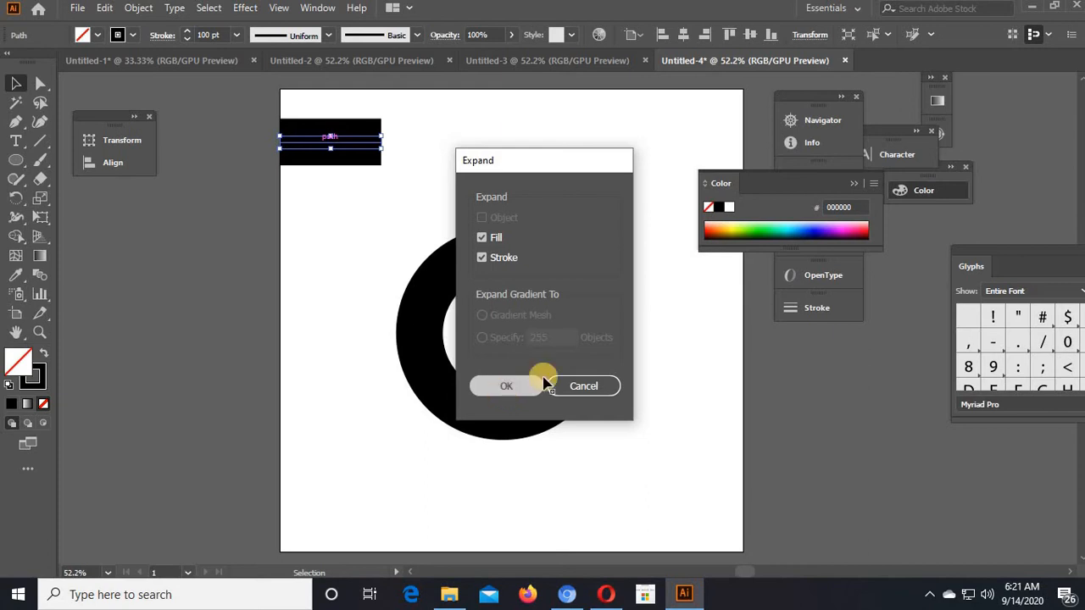
{"action": "left_click", "coordinate": [363, 196]}
Step: Move the bar across the ring's right side, starting near its center, and align both shapes by their vertical centers
{"action": "left_click_drag", "start_coordinate": [349, 138], "coordinate": [612, 333]}
{"action": "left_click", "coordinate": [659, 322]}
{"action": "left_click_drag", "start_coordinate": [657, 401], "coordinate": [534, 216]}
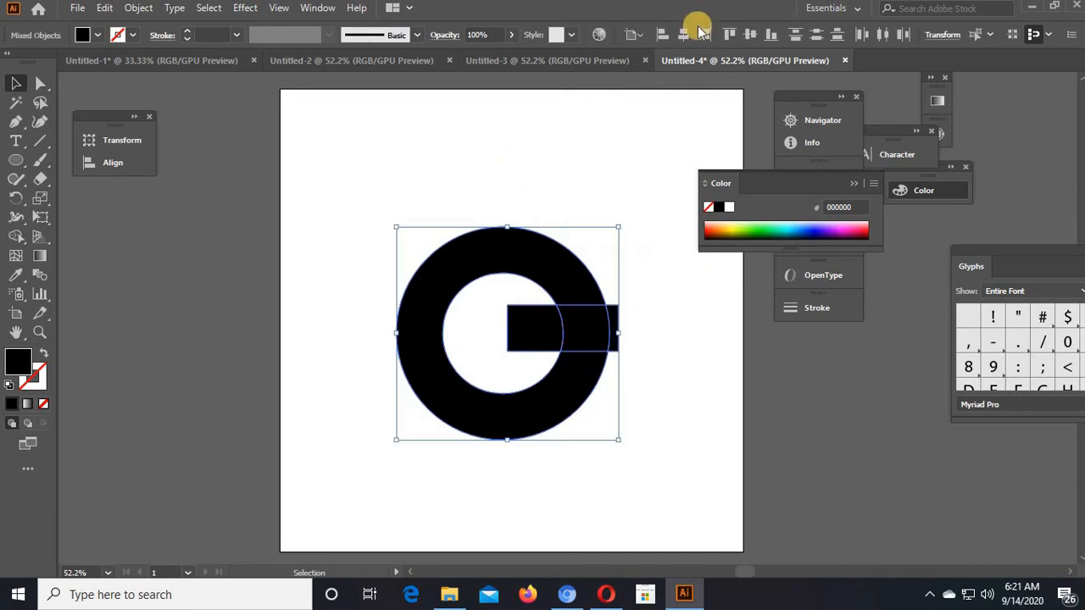
{"action": "left_click", "coordinate": [754, 36]}
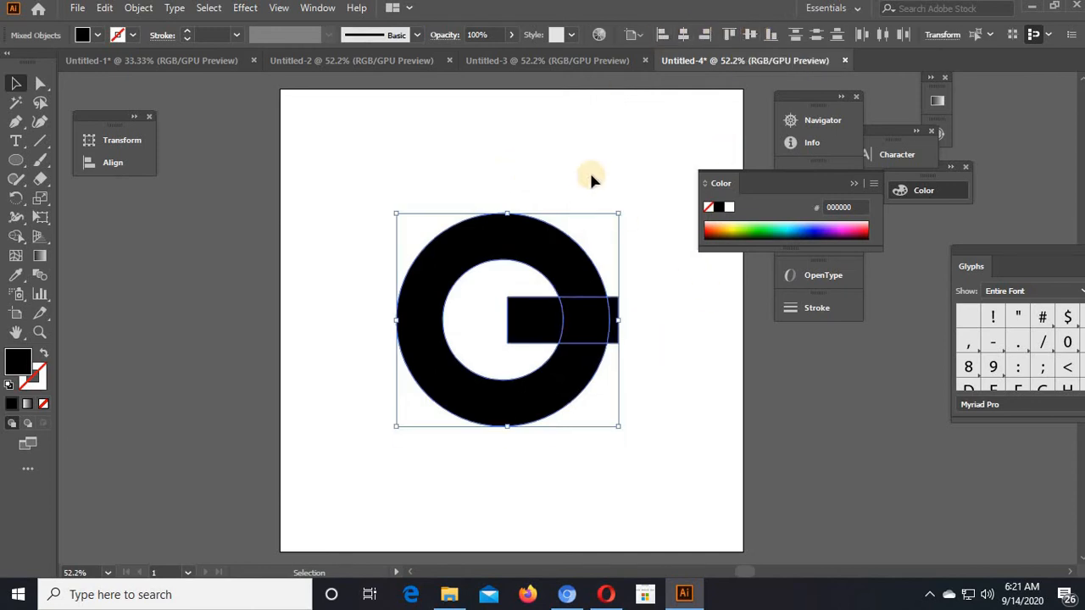
{"action": "left_click", "coordinate": [643, 178]}
{"action": "left_click", "coordinate": [522, 250]}
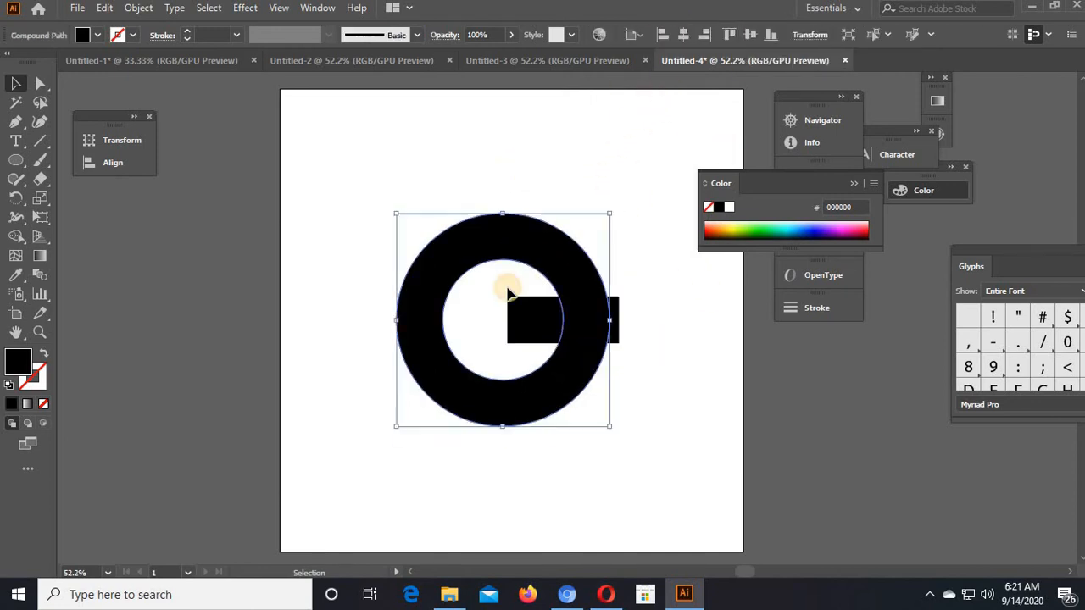
{"action": "left_click", "coordinate": [533, 331]}
{"action": "left_click_drag", "start_coordinate": [601, 216], "coordinate": [504, 396]}
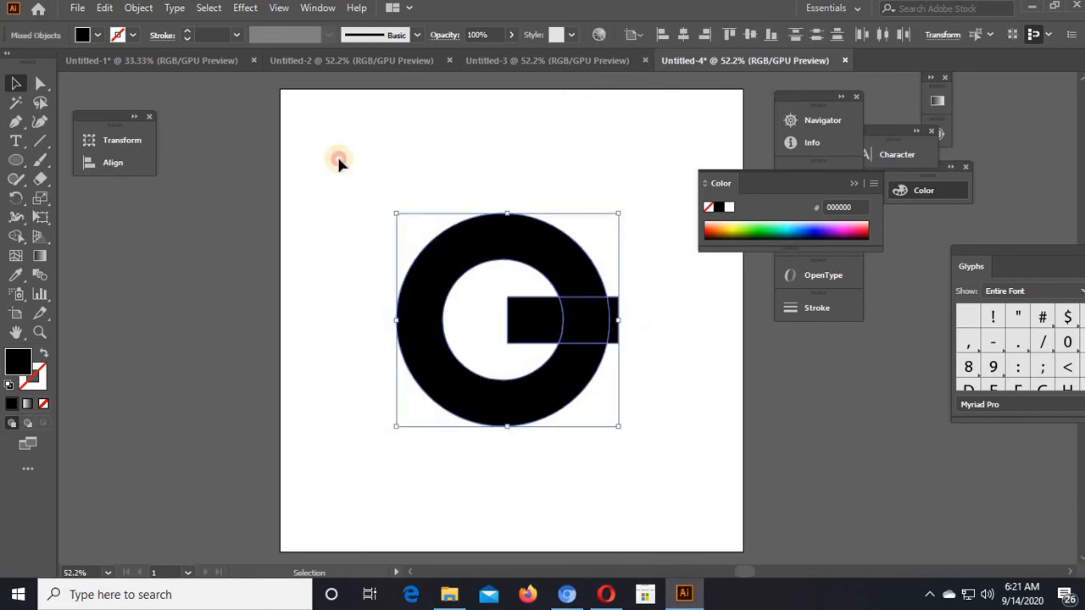
{"action": "left_click", "coordinate": [339, 162]}
Step: Draw a diagonal line segment across the ring's upper-right band, from the inner to the outer edge
{"action": "left_click", "coordinate": [35, 146]}
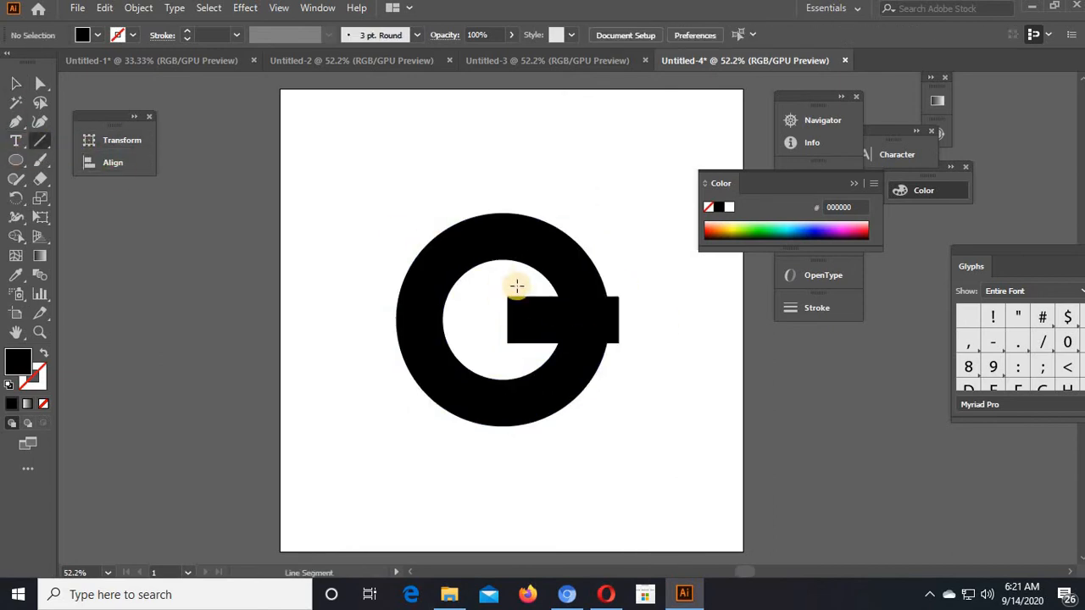
{"action": "left_click_drag", "start_coordinate": [527, 272], "coordinate": [578, 225]}
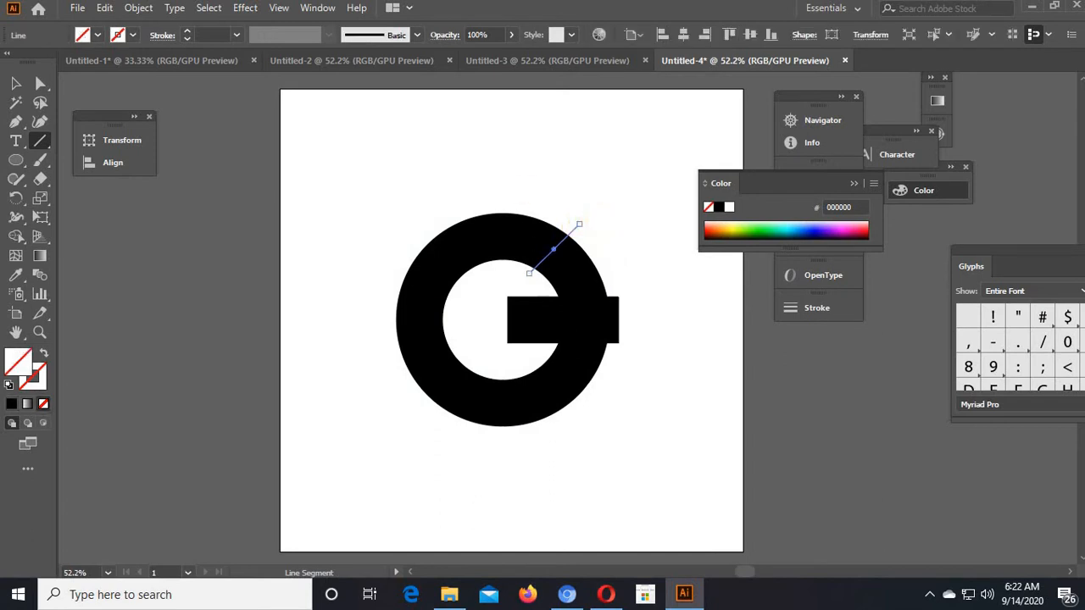
{"action": "key", "text": "v"}
{"action": "left_click", "coordinate": [516, 213]}
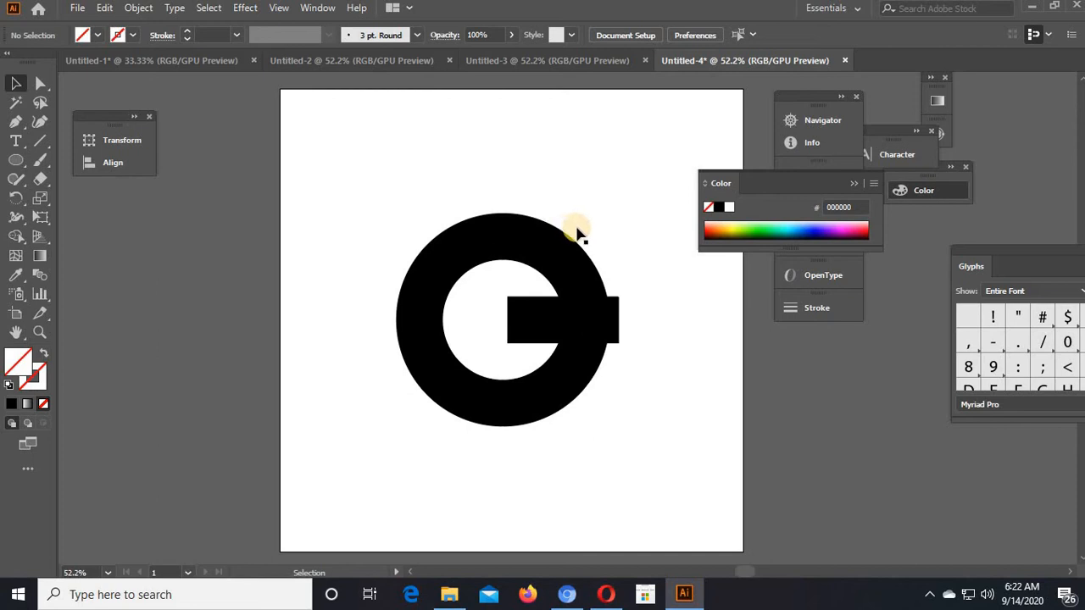
Step: Set brown 7F3B00 as the fill and use Shape Builder to merge the bar with the ring, excluding the upper-right segment and protruding bar end
{"action": "left_click", "coordinate": [576, 227]}
{"action": "left_click", "coordinate": [717, 240]}
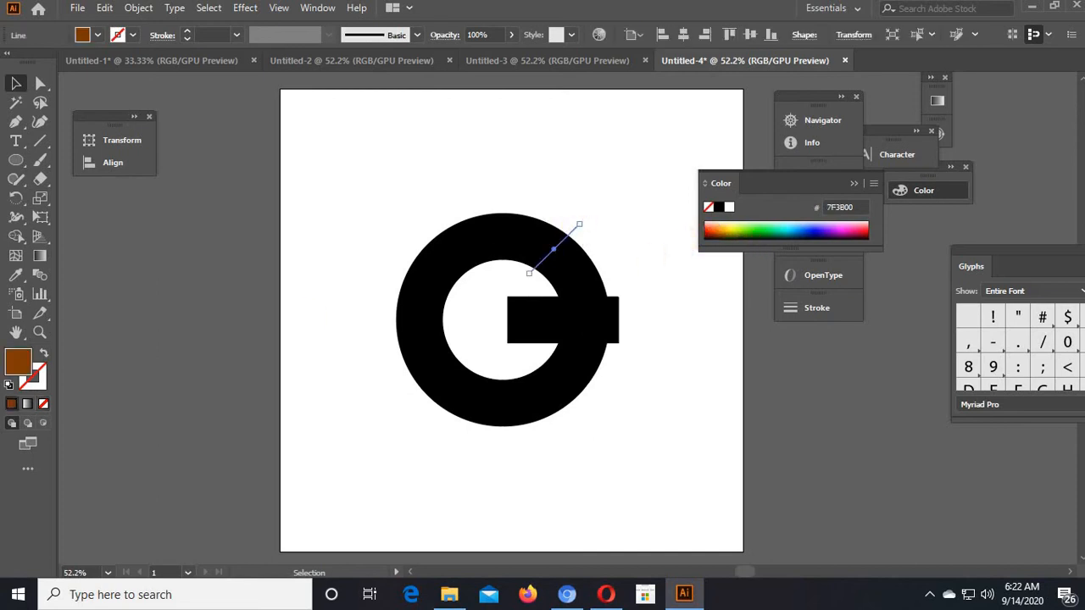
{"action": "left_click", "coordinate": [447, 231]}
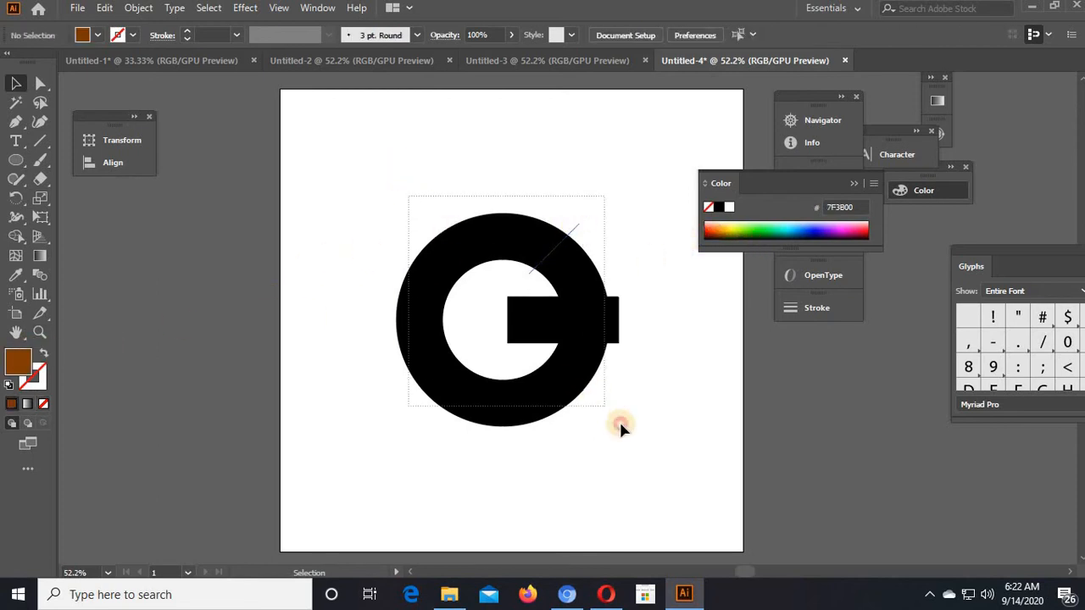
{"action": "key", "text": "ctrl+a"}
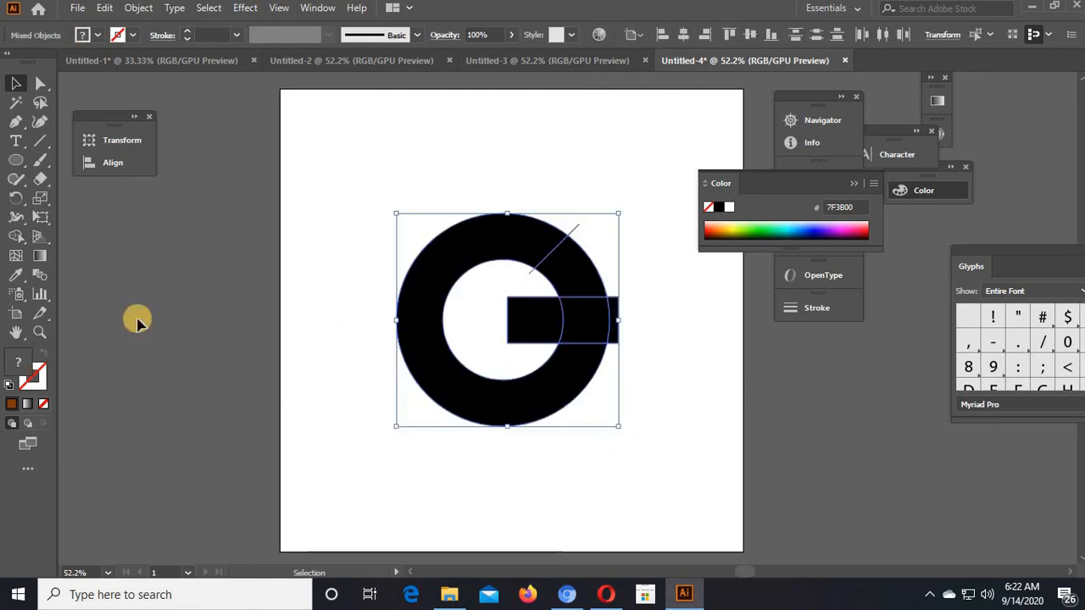
{"action": "left_click", "coordinate": [16, 237]}
{"action": "mouse_move", "coordinate": [534, 337]}
{"action": "left_mouse_down"}
{"action": "mouse_move", "coordinate": [465, 242]}
{"action": "mouse_move", "coordinate": [432, 315]}
{"action": "mouse_move", "coordinate": [452, 383]}
{"action": "mouse_move", "coordinate": [531, 393]}
{"action": "mouse_move", "coordinate": [581, 351]}
{"action": "mouse_move", "coordinate": [586, 319]}
{"action": "mouse_move", "coordinate": [547, 329]}
{"action": "mouse_move", "coordinate": [536, 315]}
{"action": "mouse_move", "coordinate": [574, 322]}
{"action": "left_mouse_up"}
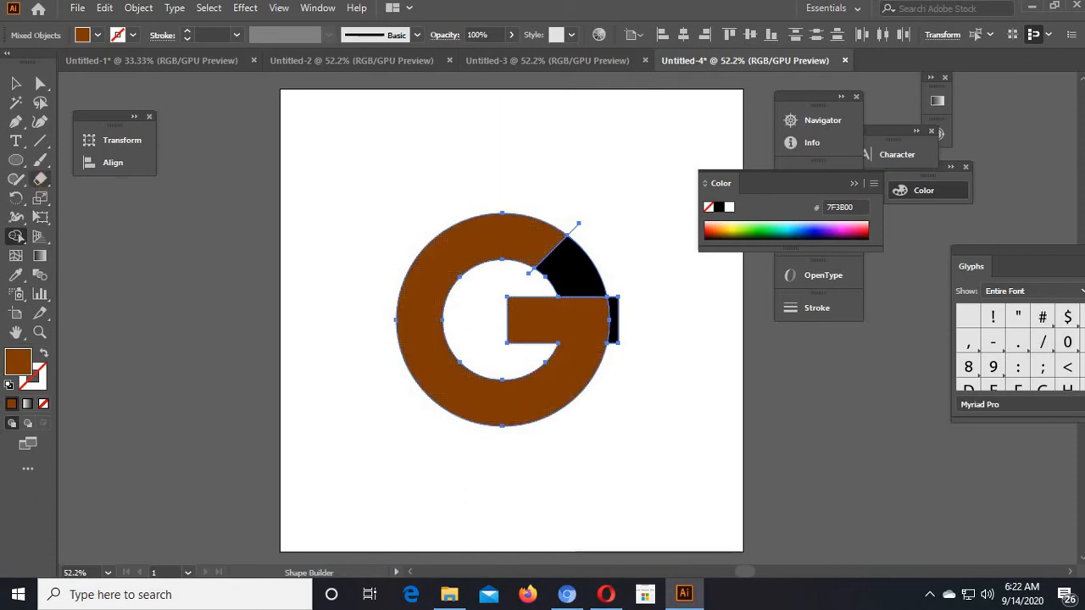
{"action": "left_click", "coordinate": [17, 85]}
{"action": "left_click", "coordinate": [390, 155]}
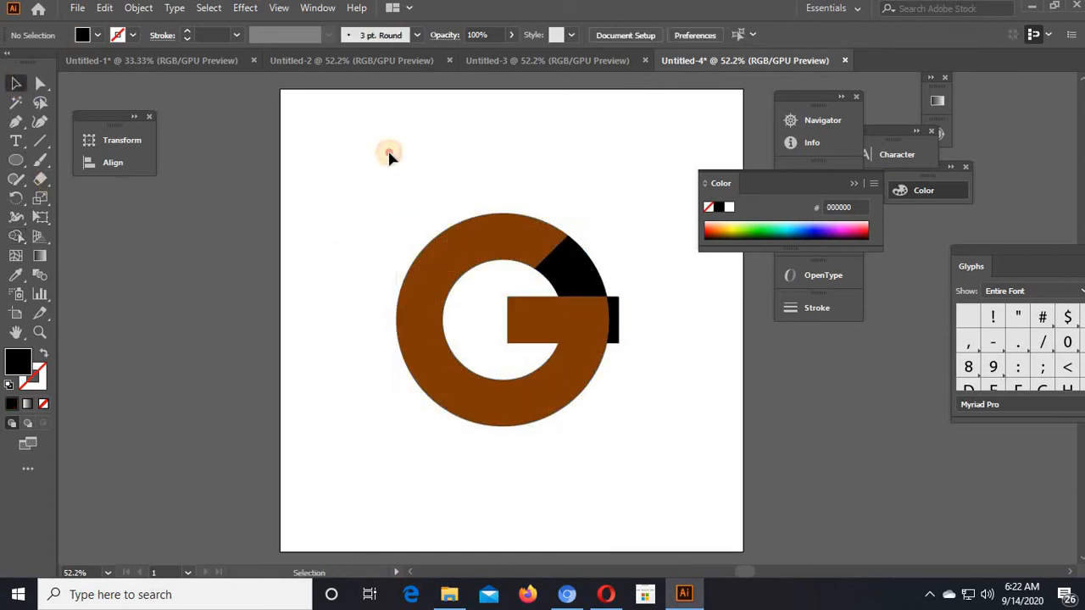
Step: Move the merged brown G aside to the left and delete the black leftover pieces and the diagonal line
{"action": "right_click", "coordinate": [557, 415]}
{"action": "left_click", "coordinate": [534, 437]}
{"action": "right_click", "coordinate": [528, 405]}
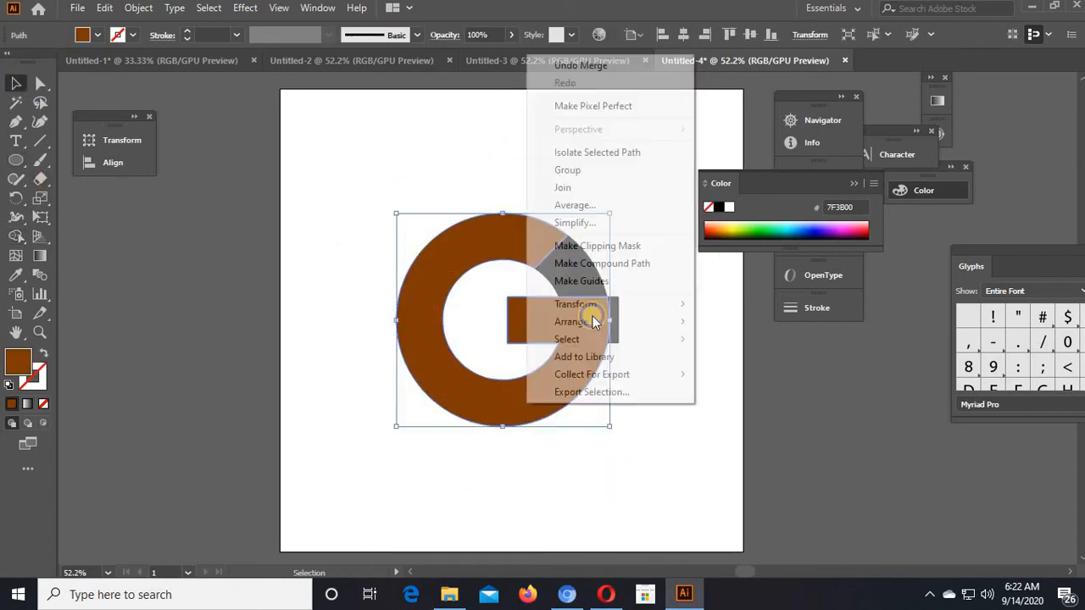
{"action": "left_click", "coordinate": [395, 206]}
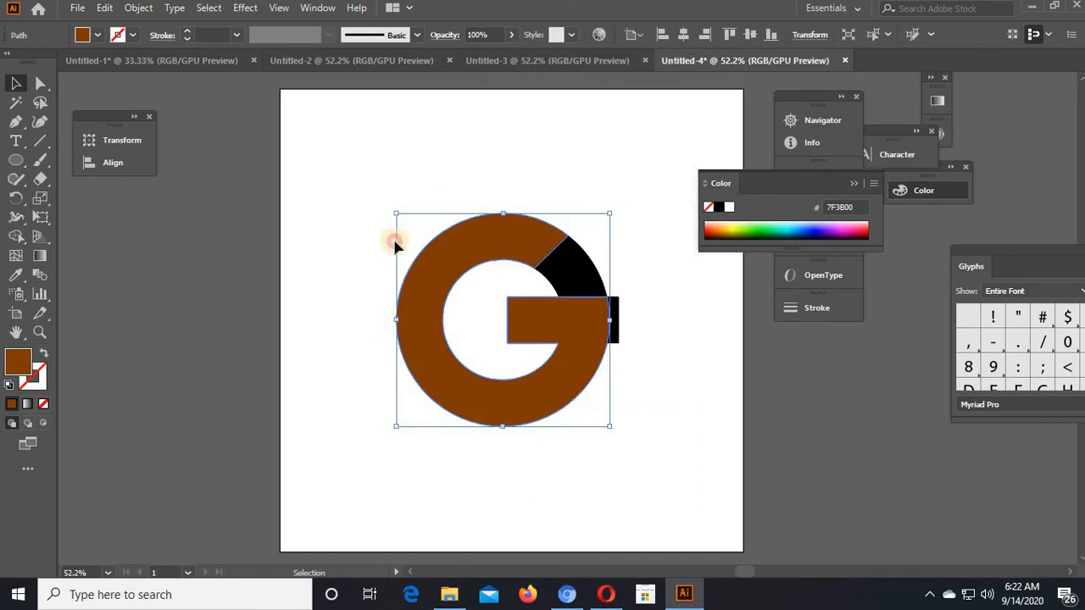
{"action": "left_click_drag", "start_coordinate": [497, 247], "coordinate": [394, 242]}
{"action": "left_click", "coordinate": [512, 189]}
{"action": "left_click_drag", "start_coordinate": [515, 201], "coordinate": [616, 339]}
{"action": "key", "text": "Delete"}
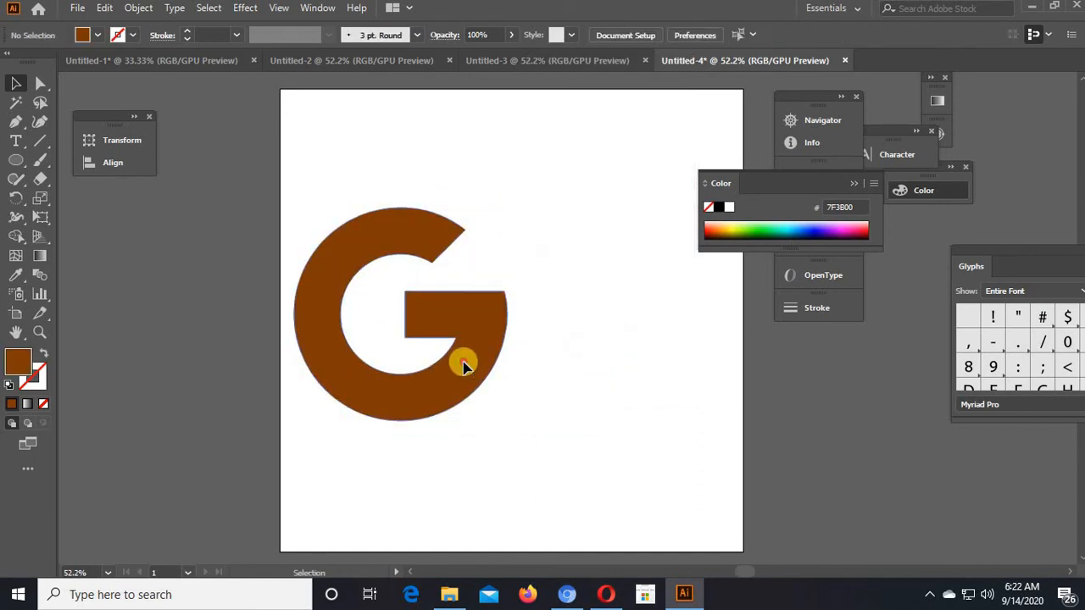
Step: Move the brown G back to the middle of the artboard
{"action": "left_click_drag", "start_coordinate": [463, 362], "coordinate": [574, 363]}
{"action": "left_click", "coordinate": [668, 427]}
{"action": "left_click", "coordinate": [550, 383]}
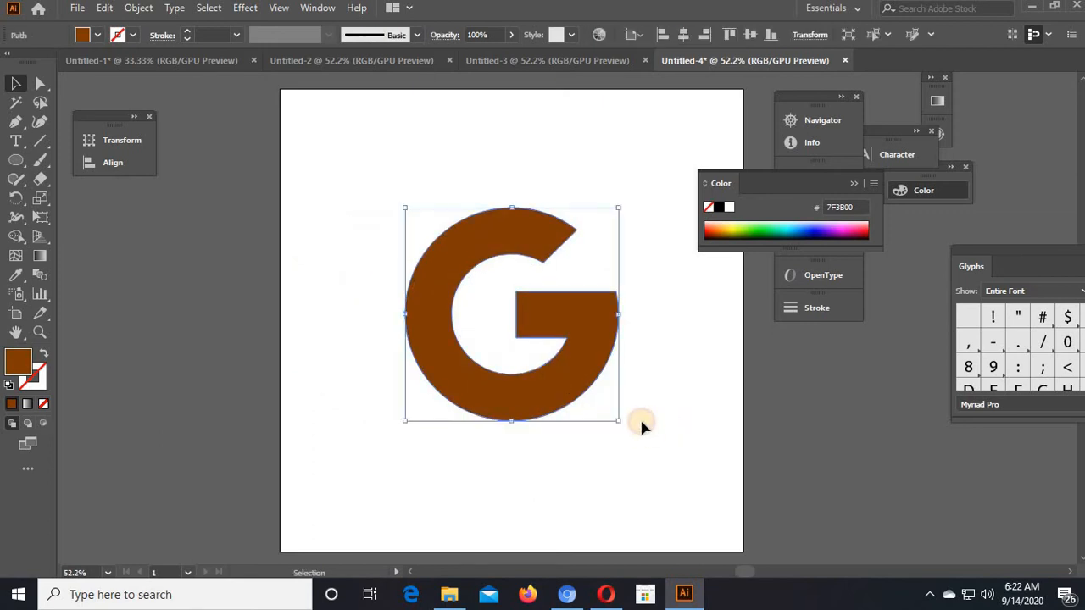
{"action": "left_click", "coordinate": [611, 415]}
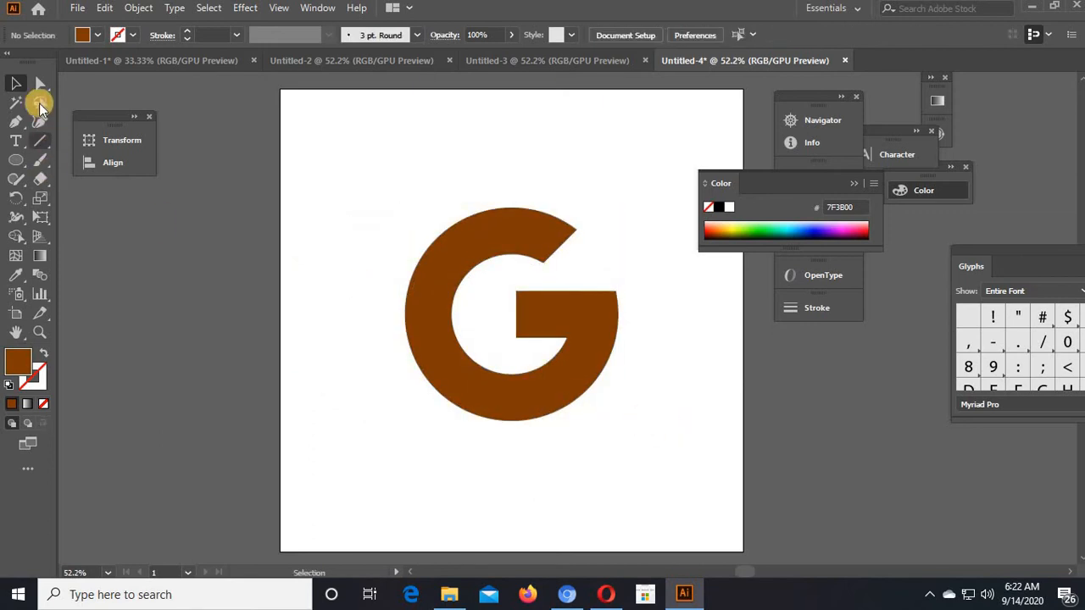
Step: Round the inner corner of the G's upper terminal as far as it goes with Direct Selection
{"action": "left_click", "coordinate": [443, 345]}
{"action": "left_click", "coordinate": [47, 88]}
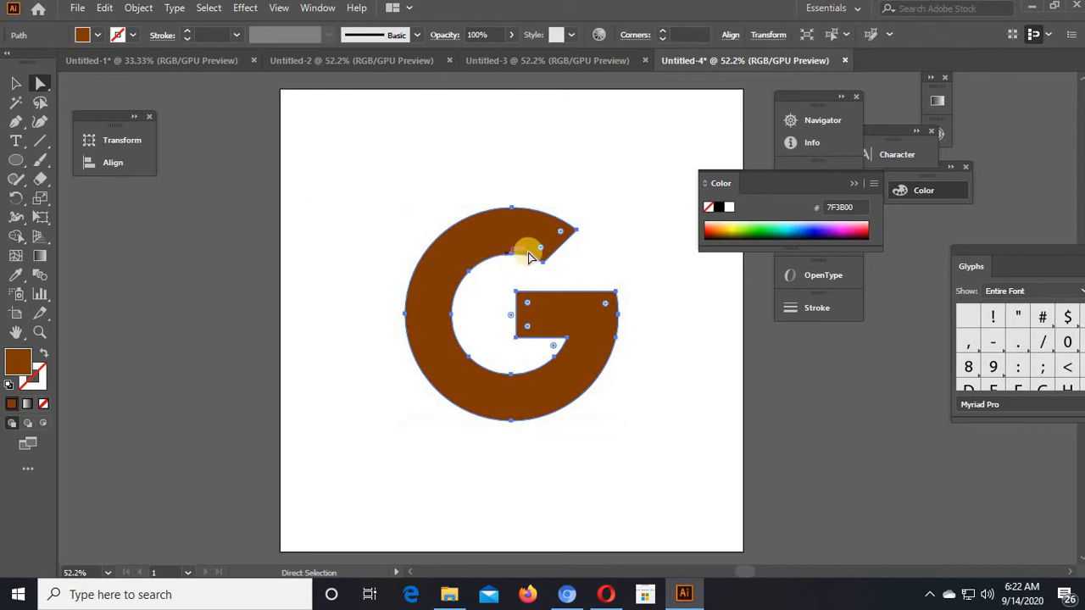
{"action": "left_click_drag", "start_coordinate": [532, 235], "coordinate": [403, 187]}
{"action": "left_click", "coordinate": [402, 187]}
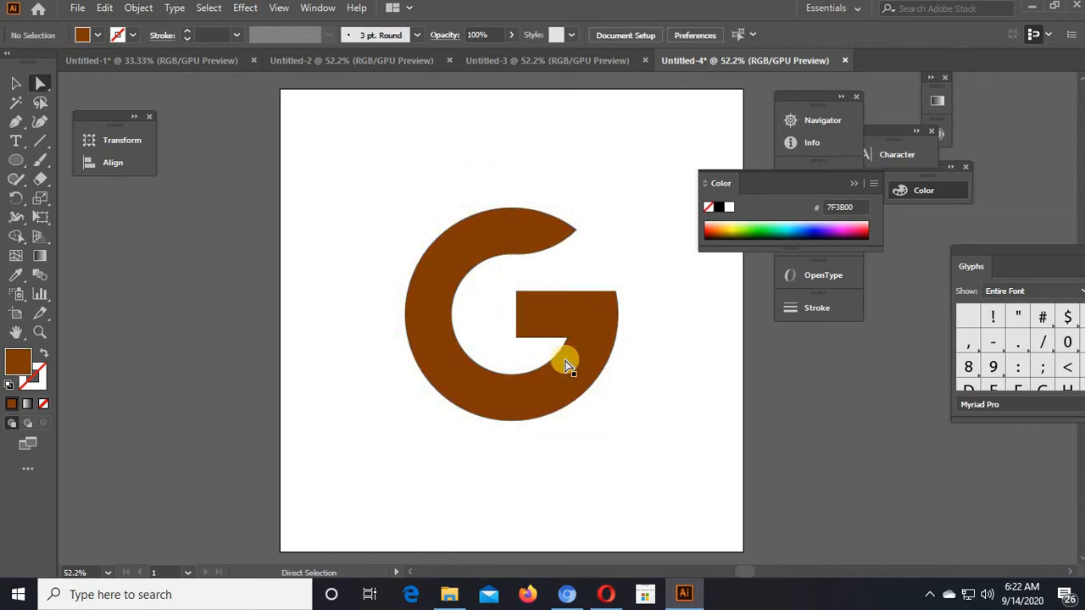
Step: Try rounding the lower-left corner of the G's bar, and undo the rounding
{"action": "left_click", "coordinate": [529, 306]}
{"action": "left_click_drag", "start_coordinate": [531, 330], "coordinate": [622, 245]}
{"action": "left_click", "coordinate": [624, 245]}
{"action": "key", "text": "ctrl+z"}
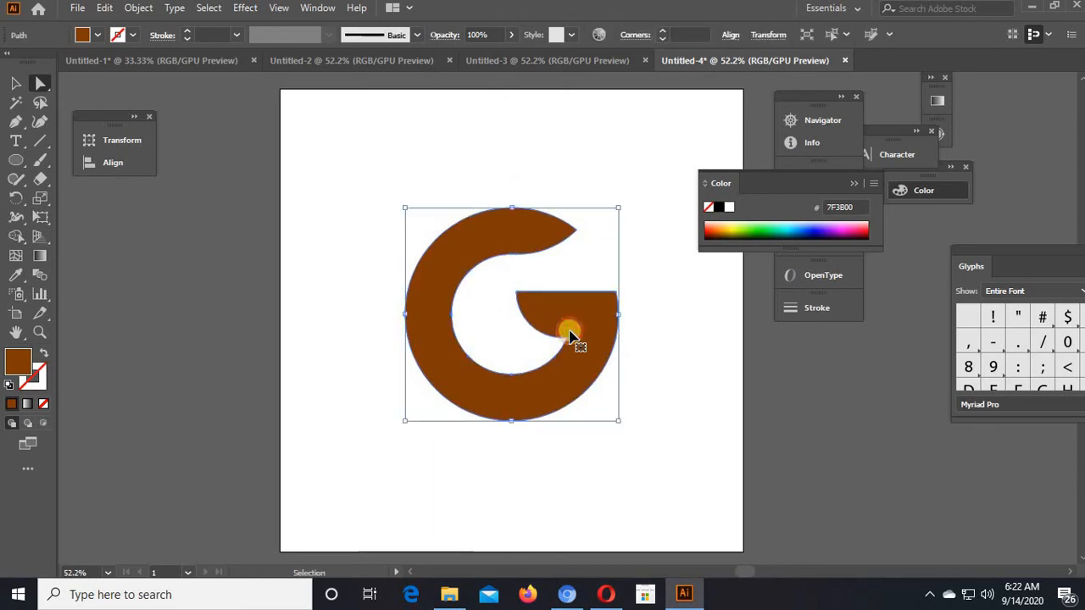
{"action": "key", "text": "ctrl+z"}
Step: Round the upper-left corner of the G's bar into a full curve
{"action": "left_click_drag", "start_coordinate": [525, 309], "coordinate": [653, 429]}
{"action": "left_click", "coordinate": [656, 426]}
{"action": "left_click", "coordinate": [591, 371]}
{"action": "left_click", "coordinate": [204, 250]}
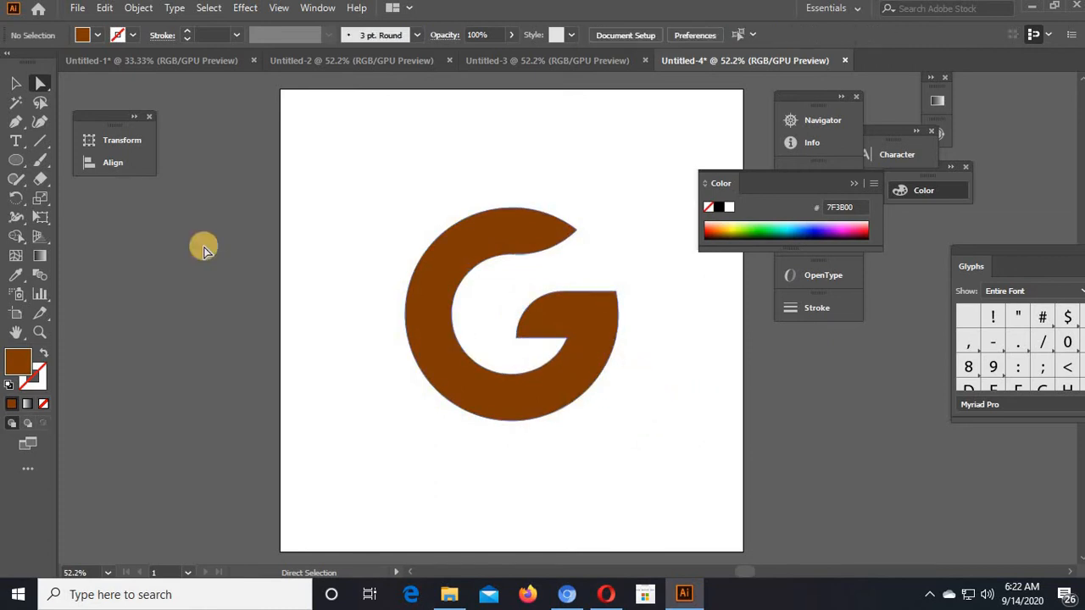
Step: Draw a circle slightly smaller than the G over it, with a brown 1 pt outline and no fill
{"action": "left_click", "coordinate": [17, 79]}
{"action": "left_click", "coordinate": [415, 280]}
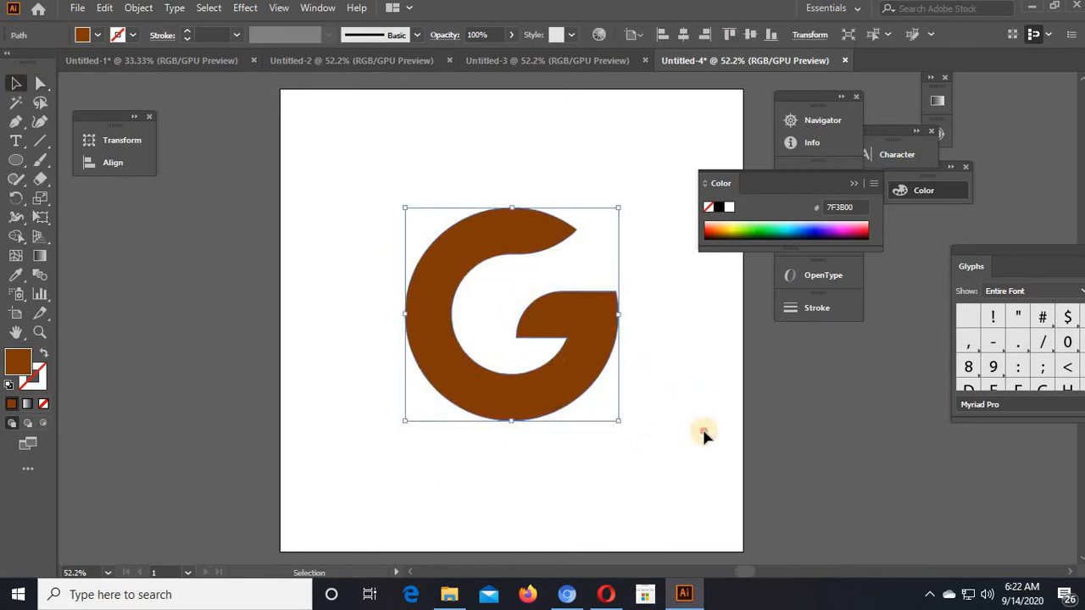
{"action": "left_click", "coordinate": [704, 432]}
{"action": "left_click_drag", "start_coordinate": [357, 273], "coordinate": [355, 269]}
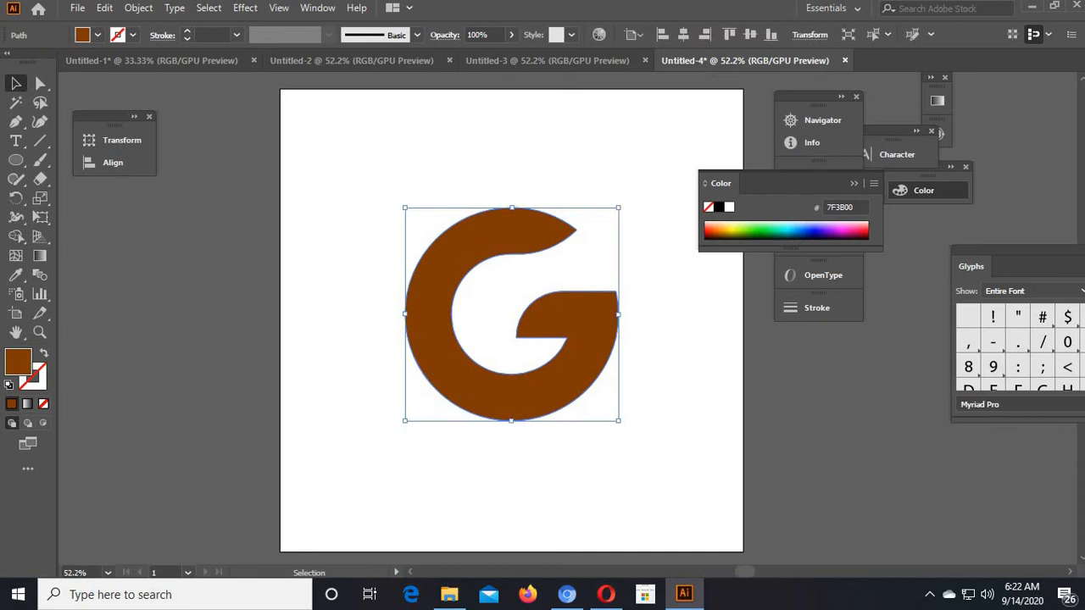
{"action": "left_click", "coordinate": [15, 161]}
{"action": "left_click_drag", "start_coordinate": [425, 386], "coordinate": [632, 180]}
{"action": "left_click", "coordinate": [43, 353]}
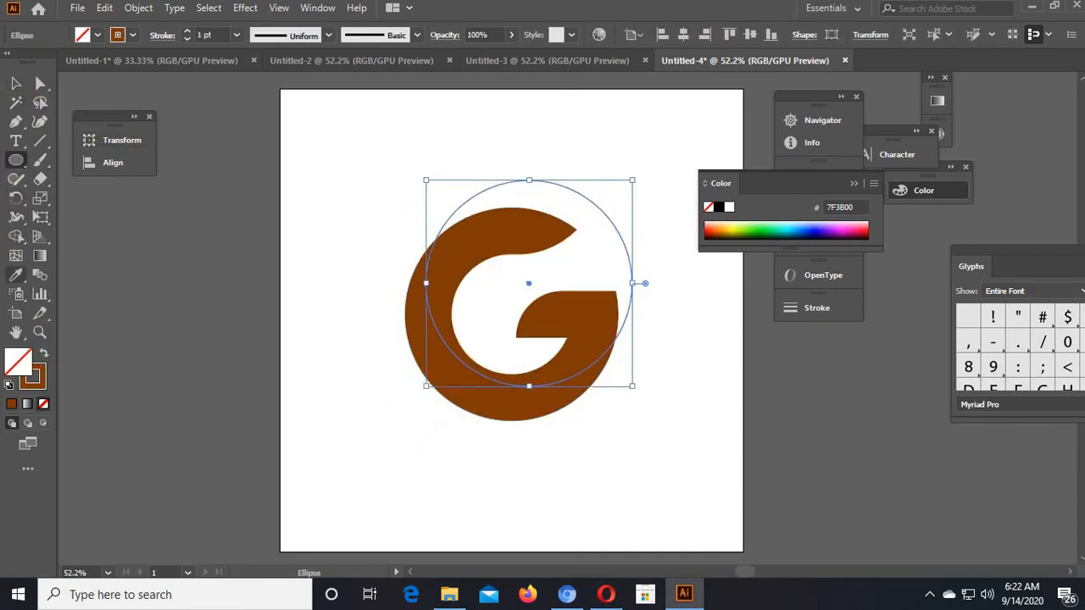
Step: Move the circle down over the G and give it a black outline with no fill
{"action": "left_click", "coordinate": [15, 83]}
{"action": "left_click", "coordinate": [697, 415]}
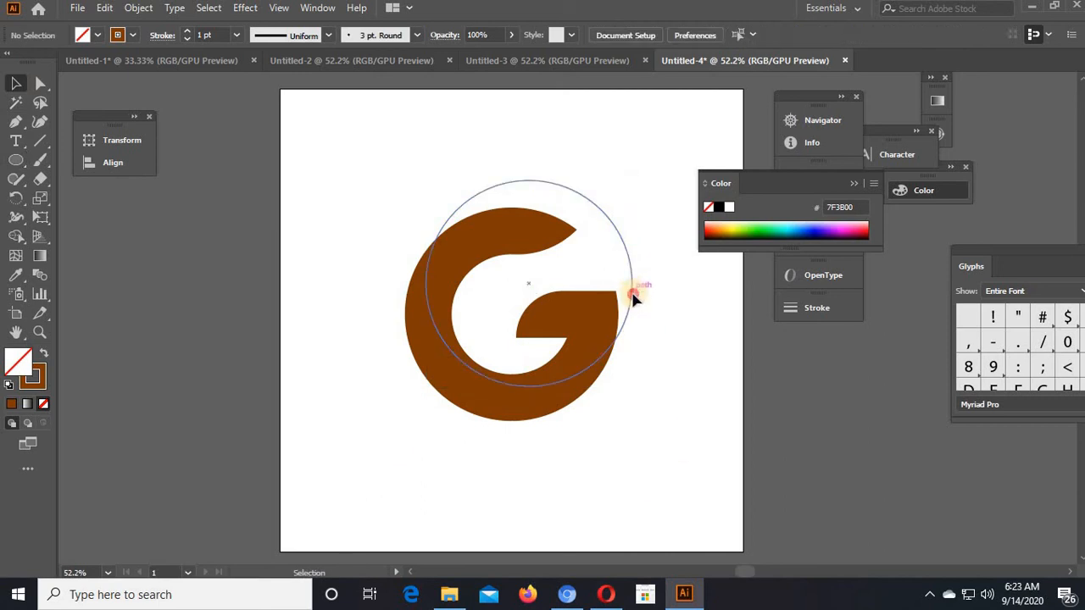
{"action": "left_click_drag", "start_coordinate": [635, 290], "coordinate": [626, 339]}
{"action": "left_click", "coordinate": [719, 207]}
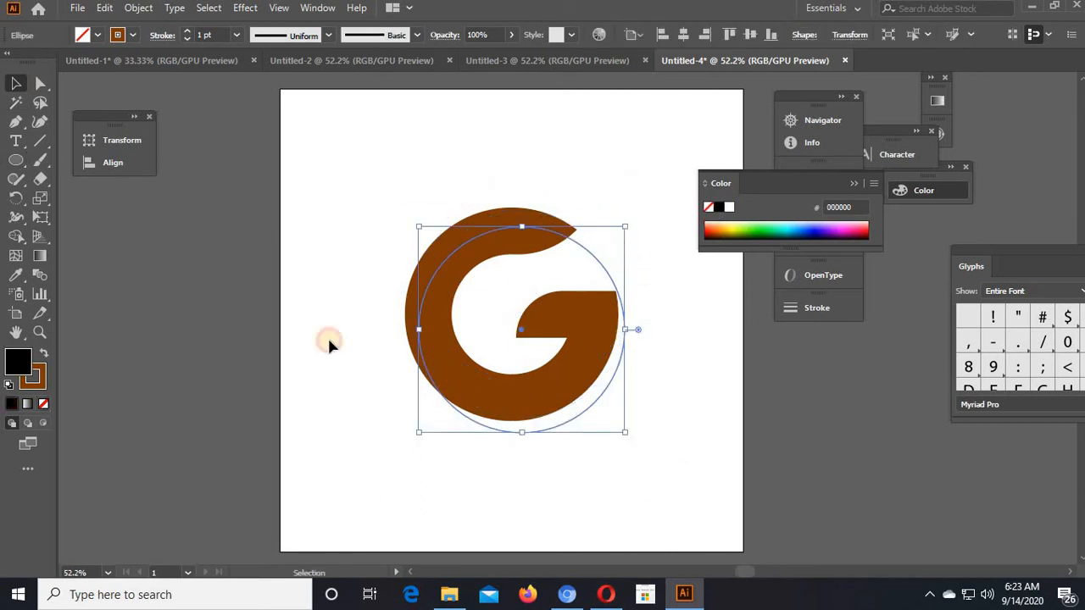
{"action": "left_click", "coordinate": [43, 353]}
{"action": "left_click", "coordinate": [43, 404]}
{"action": "left_click", "coordinate": [406, 451]}
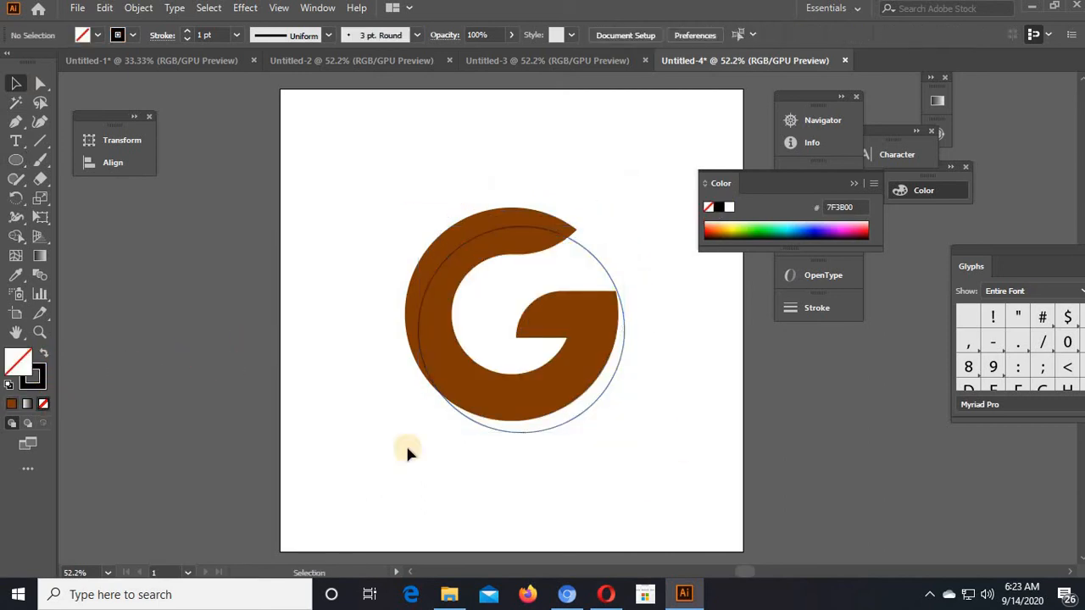
Step: Shift the circle left so its right edge crosses the G's bar and lower curve
{"action": "left_click_drag", "start_coordinate": [531, 433], "coordinate": [479, 428]}
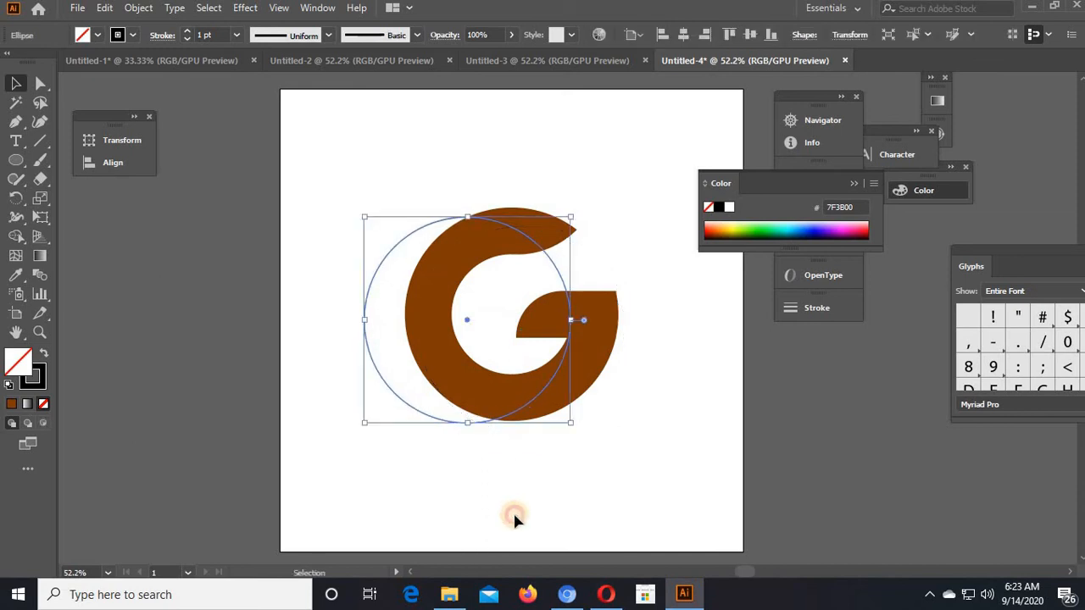
{"action": "left_click", "coordinate": [513, 510]}
{"action": "left_click", "coordinate": [478, 426]}
{"action": "left_click", "coordinate": [593, 514]}
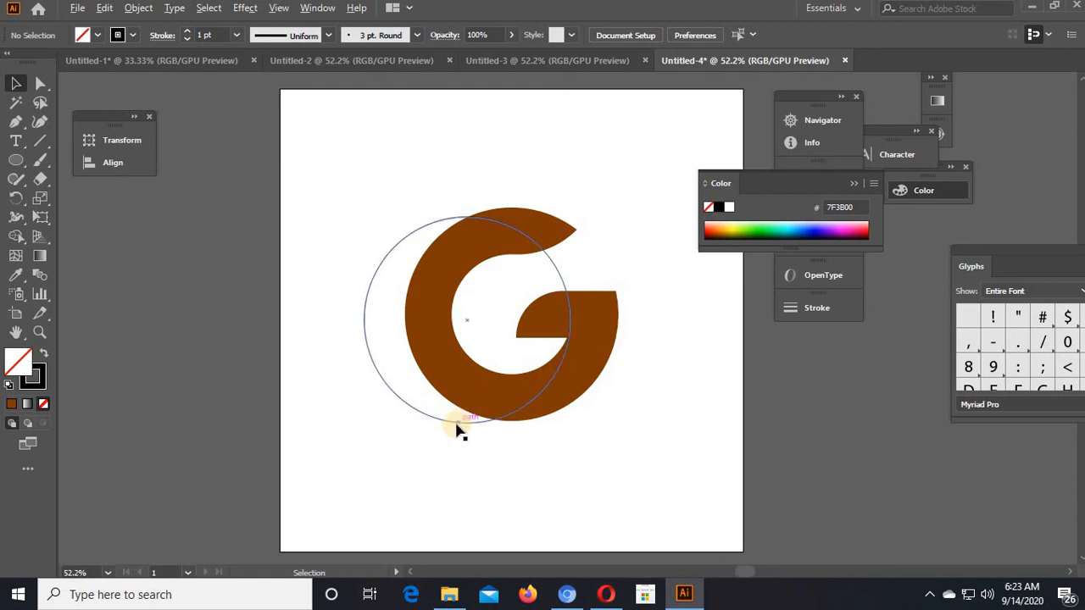
{"action": "left_click_drag", "start_coordinate": [462, 427], "coordinate": [213, 378]}
{"action": "key", "text": "ctrl+z"}
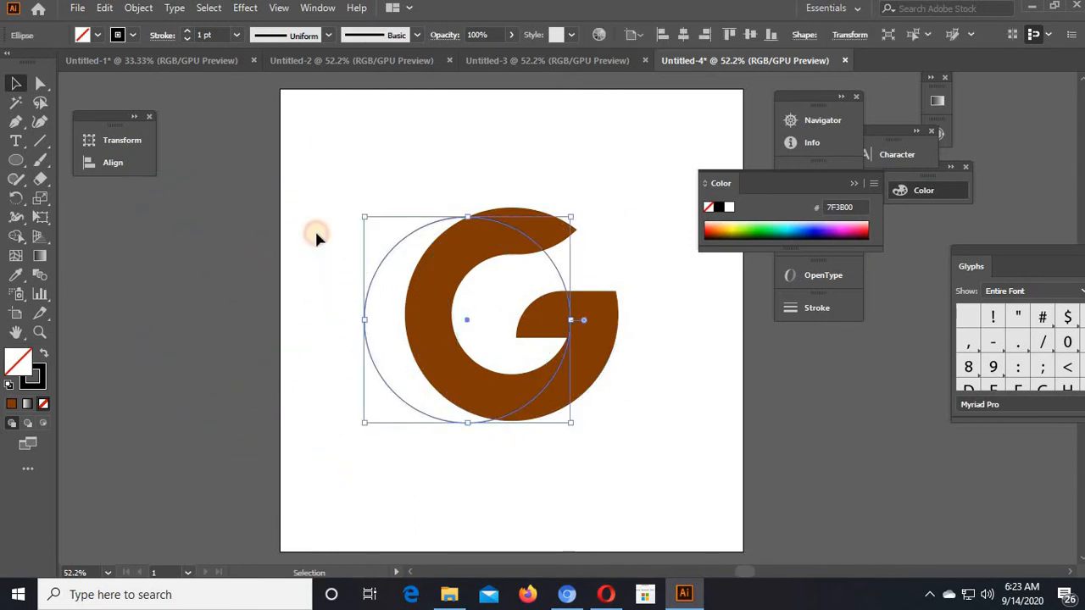
Step: Select the G and the circle and use Shape Builder to fill the G's left body and upper tip with black
{"action": "left_click", "coordinate": [315, 236]}
{"action": "left_click_drag", "start_coordinate": [337, 198], "coordinate": [748, 557]}
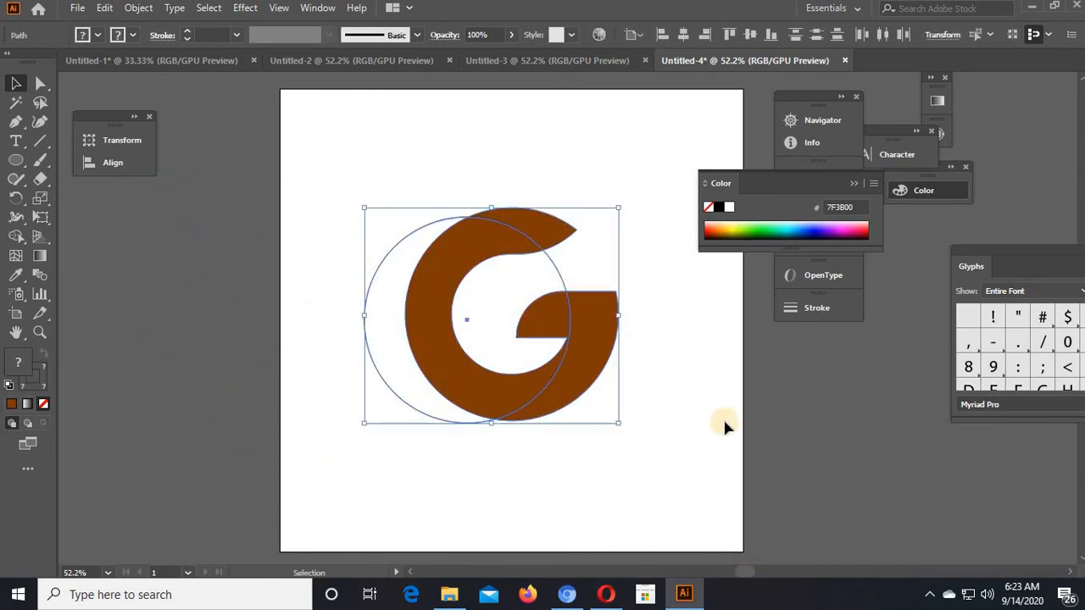
{"action": "left_click", "coordinate": [17, 237]}
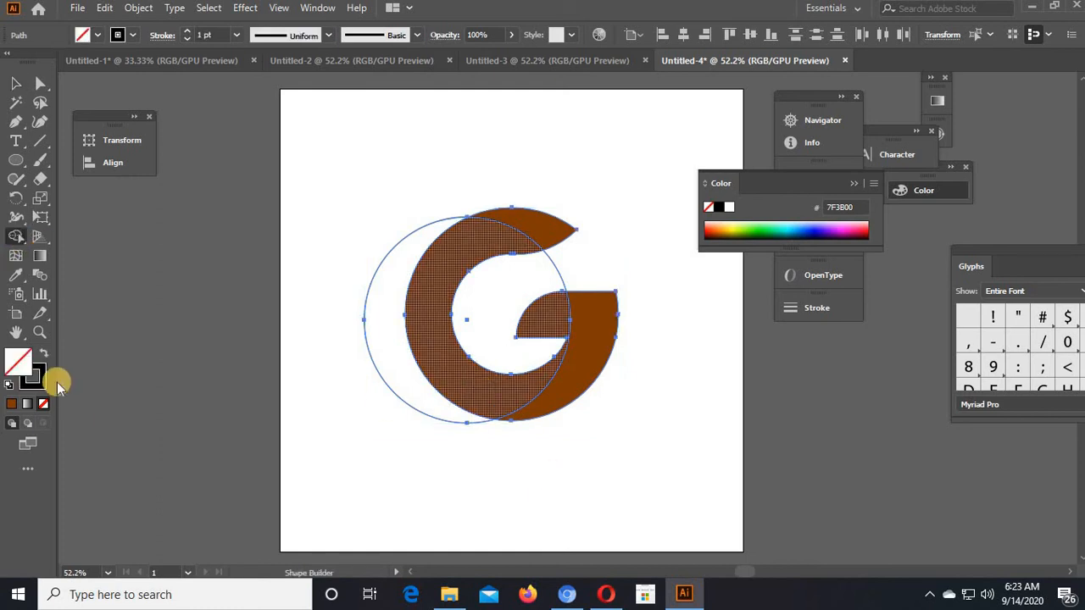
{"action": "left_click", "coordinate": [45, 354]}
{"action": "left_click", "coordinate": [434, 332]}
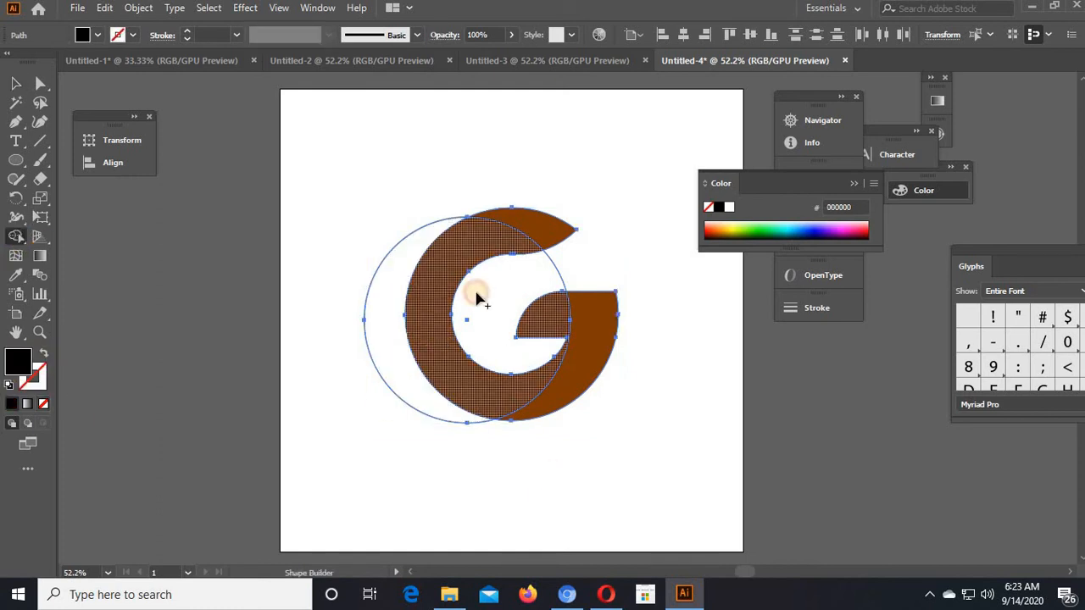
{"action": "left_click", "coordinate": [532, 224]}
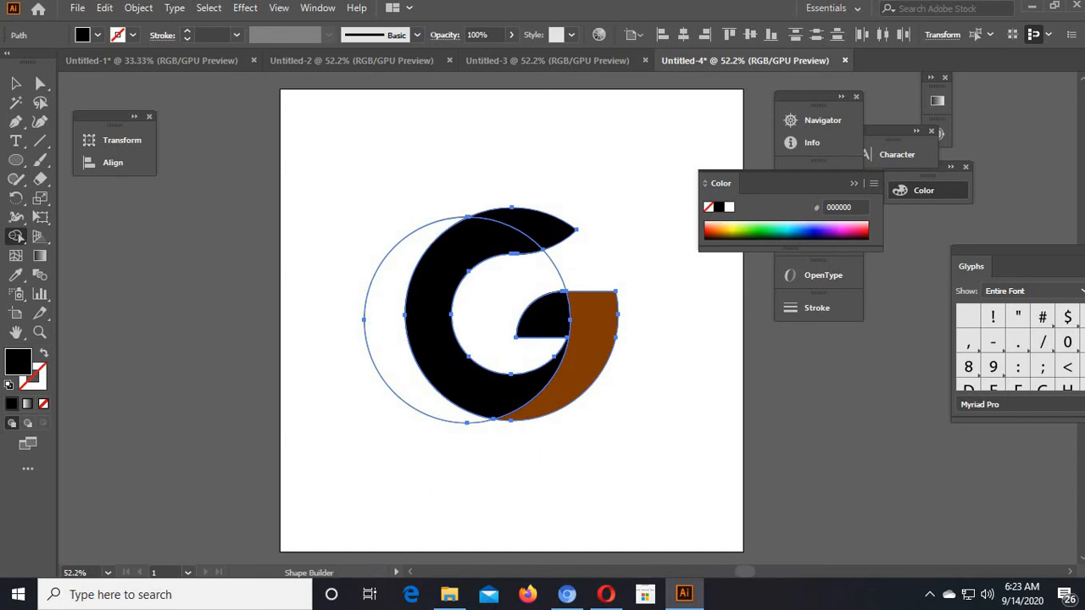
Step: Set the fill to orange D14B15 and apply it to the G's right crescent with Shape Builder
{"action": "double_click", "coordinate": [15, 361]}
{"action": "left_click", "coordinate": [876, 220]}
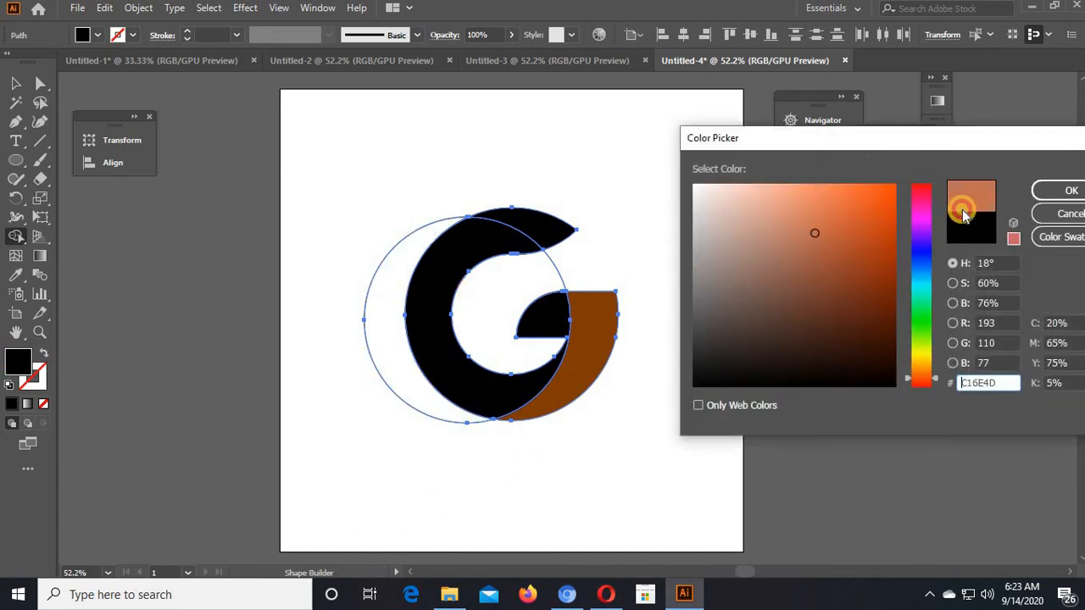
{"action": "left_click", "coordinate": [1054, 195]}
{"action": "left_click", "coordinate": [613, 328]}
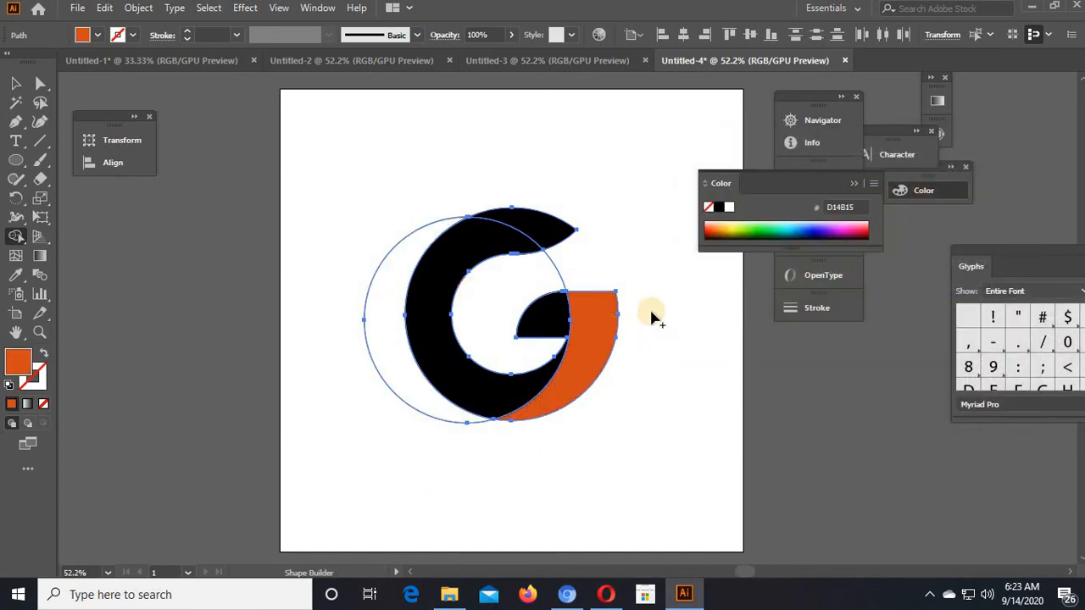
Step: Select all the black and orange G pieces, including the upper tip, and move them right, away from the leftover outlines
{"action": "left_click", "coordinate": [15, 83]}
{"action": "left_click", "coordinate": [318, 401]}
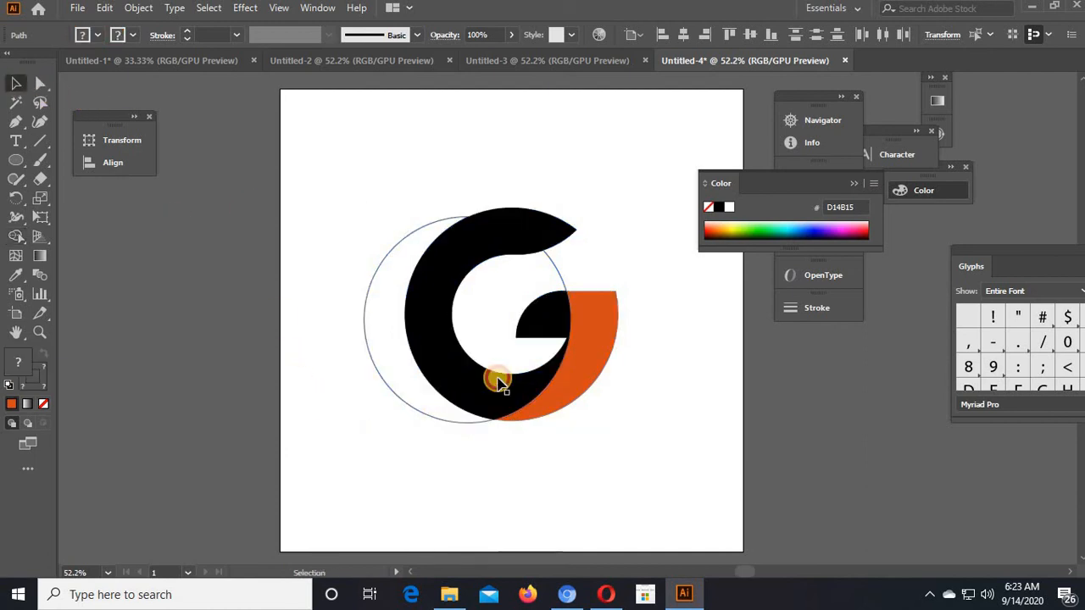
{"action": "left_click", "coordinate": [585, 362]}
{"action": "left_click", "coordinate": [431, 330], "text": "shift"}
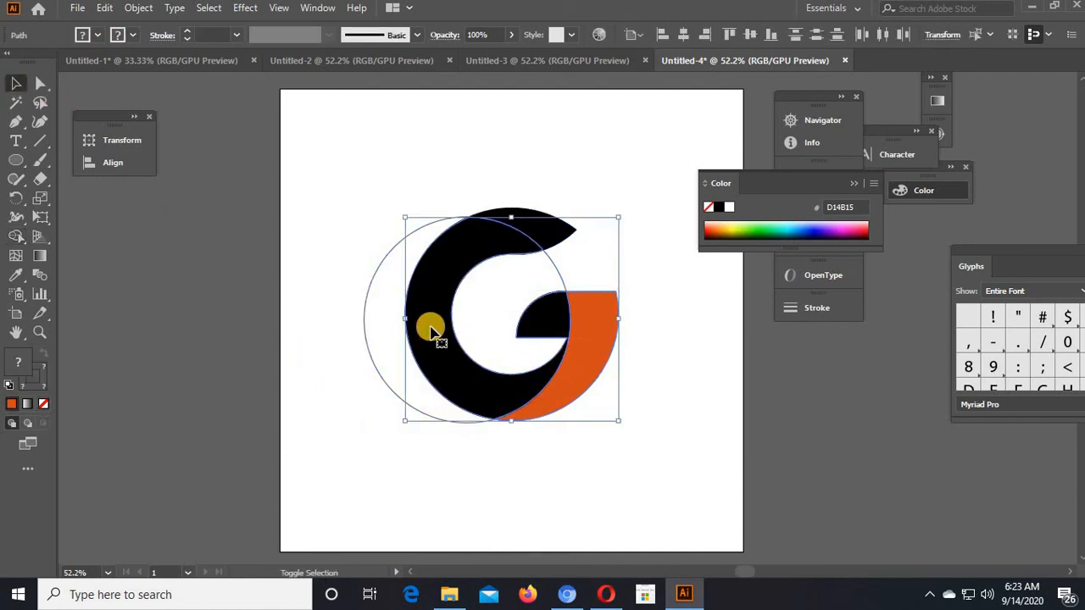
{"action": "left_click_drag", "start_coordinate": [495, 344], "coordinate": [715, 402]}
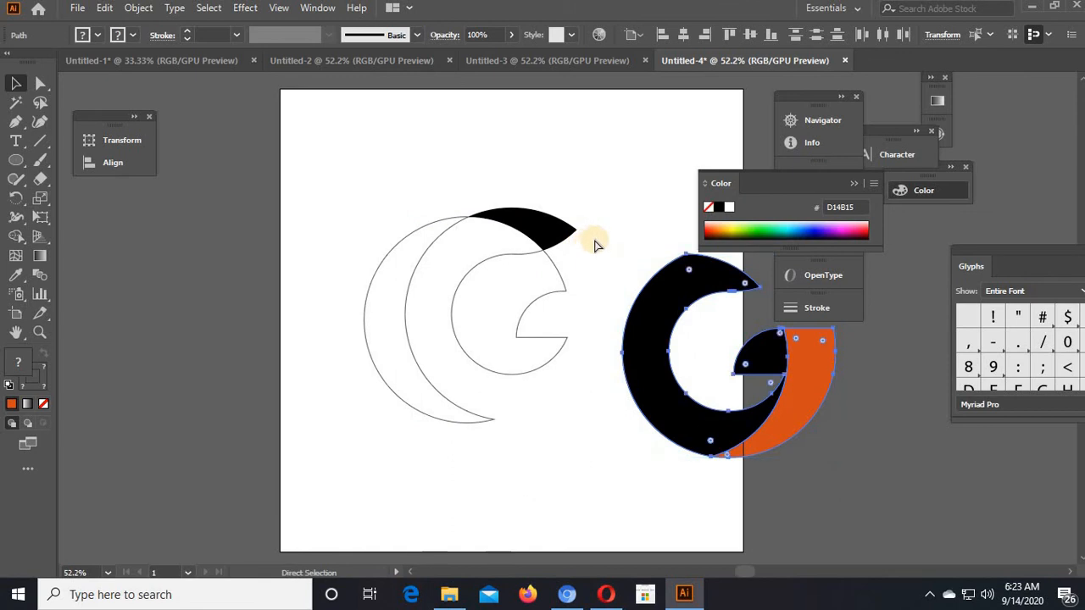
{"action": "key", "text": "ctrl+z"}
{"action": "key", "text": "ctrl+shift+z"}
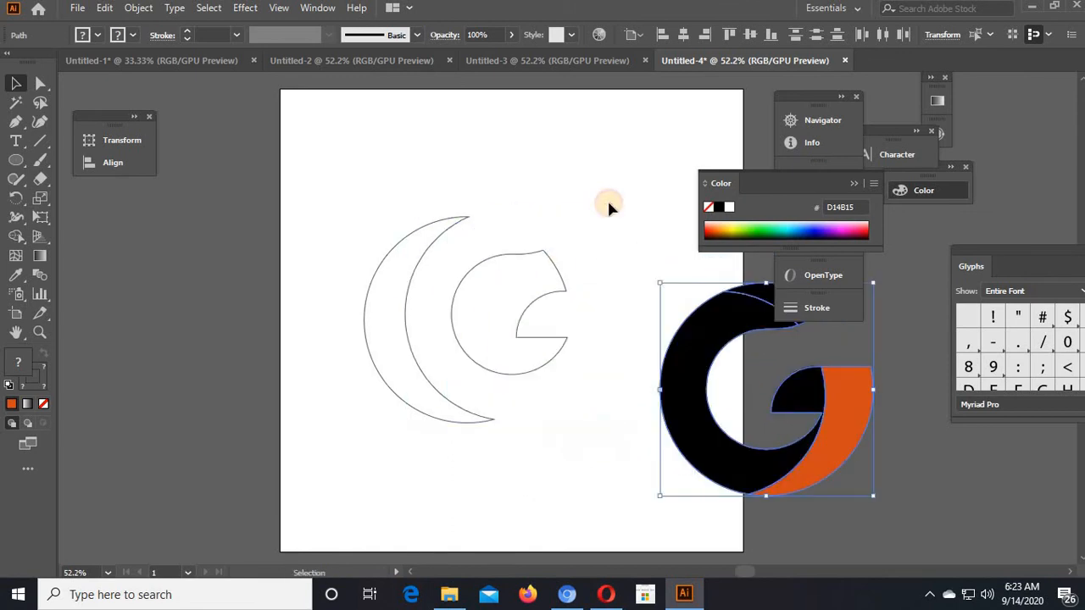
Step: Delete the leftover circle and counter outlines from the artboard
{"action": "left_click", "coordinate": [579, 210]}
{"action": "left_click_drag", "start_coordinate": [380, 407], "coordinate": [339, 422]}
{"action": "key", "text": "Delete"}
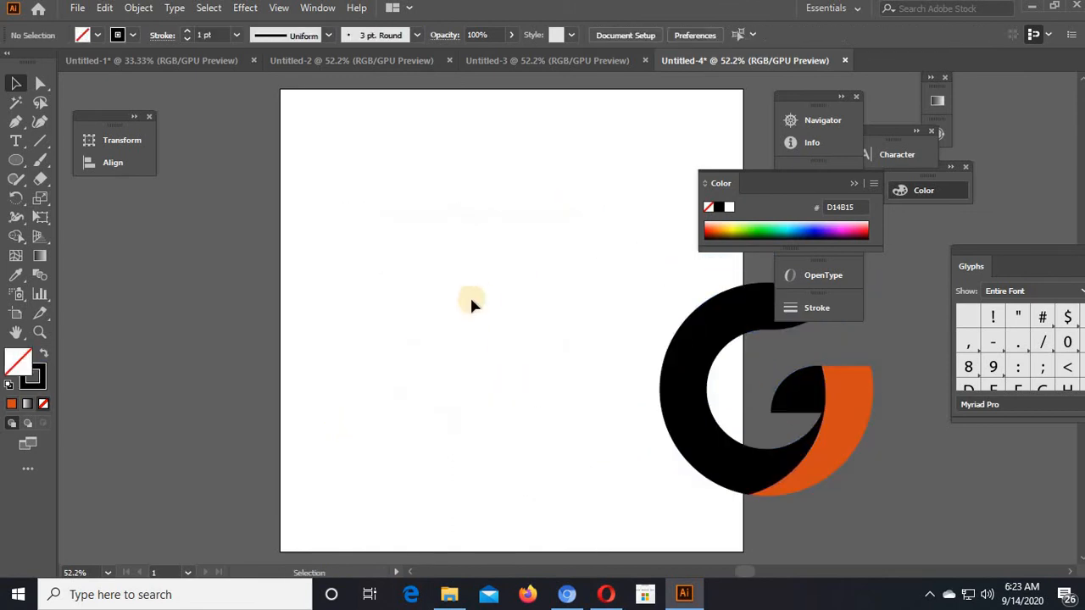
Step: Select all the pieces of the two-colored G and move them back to the middle of the artboard
{"action": "left_click_drag", "start_coordinate": [477, 295], "coordinate": [902, 511]}
{"action": "left_click_drag", "start_coordinate": [844, 451], "coordinate": [575, 366]}
{"action": "left_click", "coordinate": [659, 405]}
Step: Fill the G's large black body with a linear gradient running from red (R=237 G=28 B=36) to black
{"action": "double_click", "coordinate": [40, 255]}
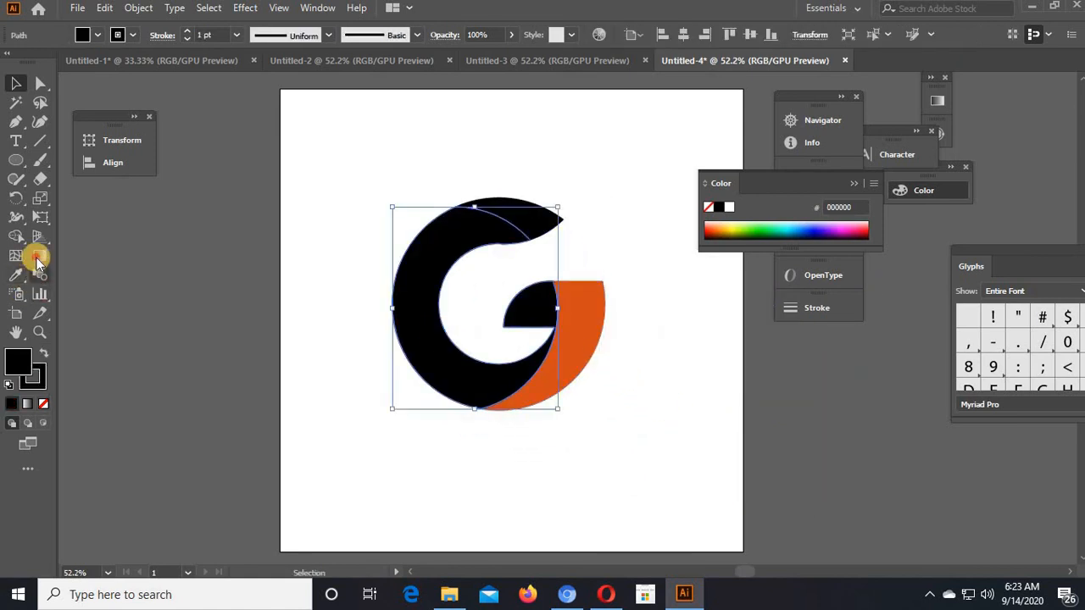
{"action": "left_click", "coordinate": [766, 228]}
{"action": "left_click", "coordinate": [750, 225]}
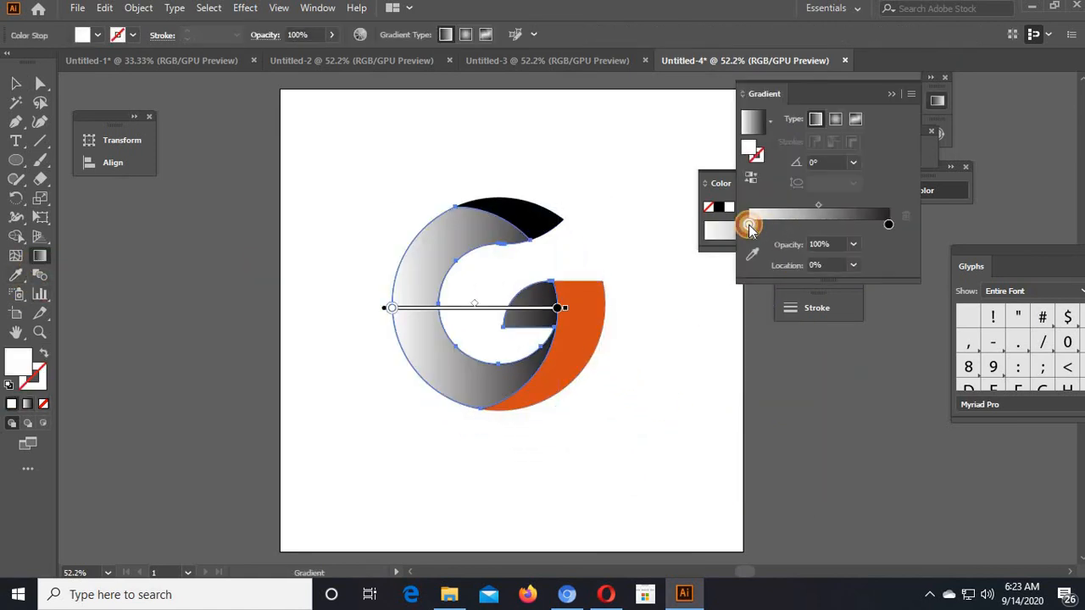
{"action": "double_click", "coordinate": [750, 225]}
{"action": "left_click", "coordinate": [806, 275]}
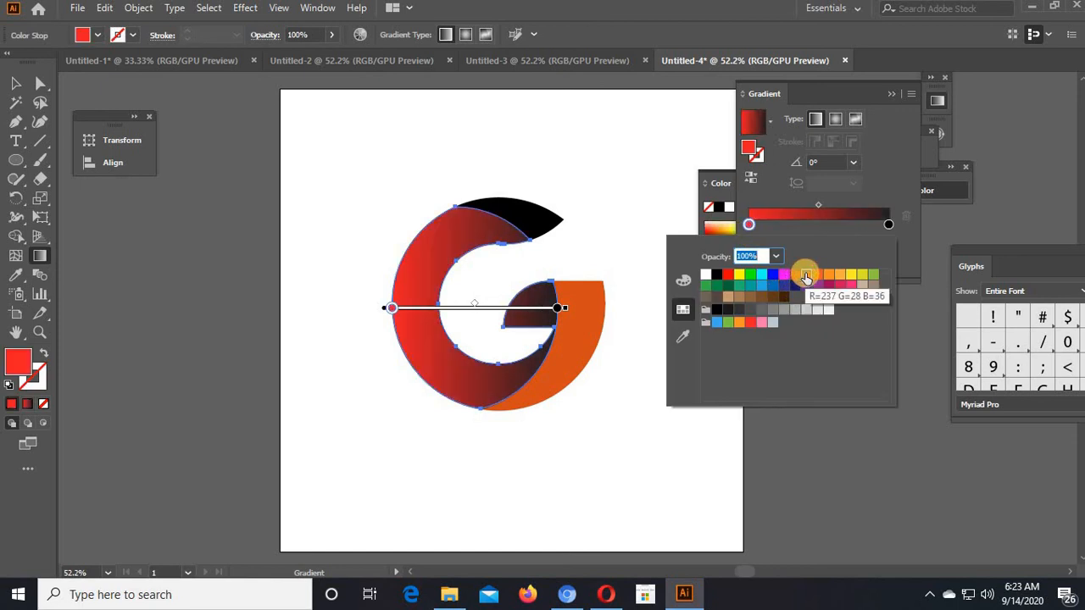
{"action": "left_click", "coordinate": [17, 84]}
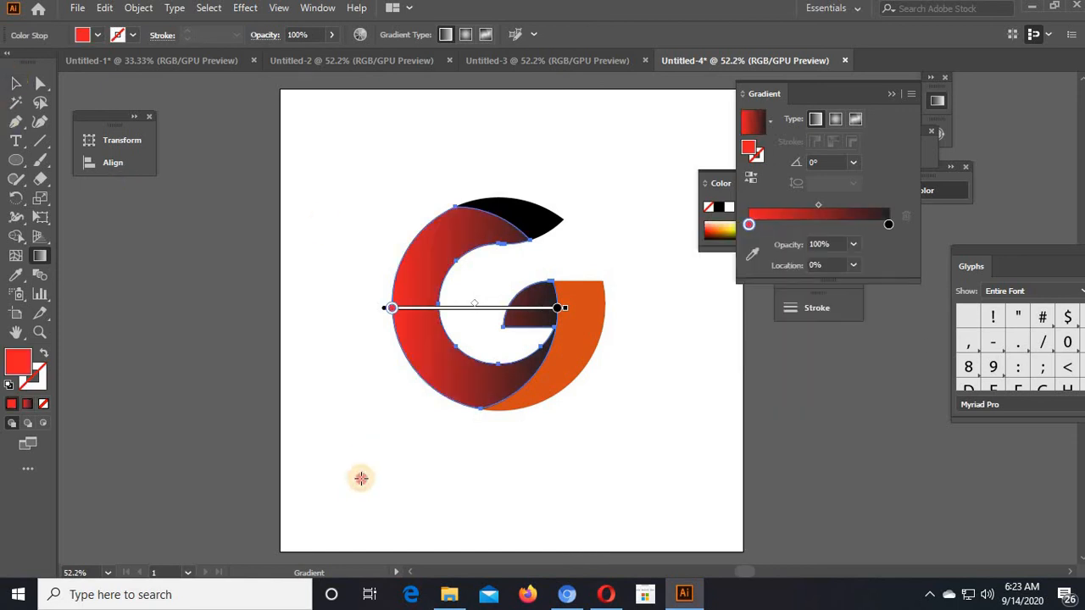
{"action": "left_click", "coordinate": [361, 478]}
{"action": "left_click_drag", "start_coordinate": [391, 307], "coordinate": [559, 308]}
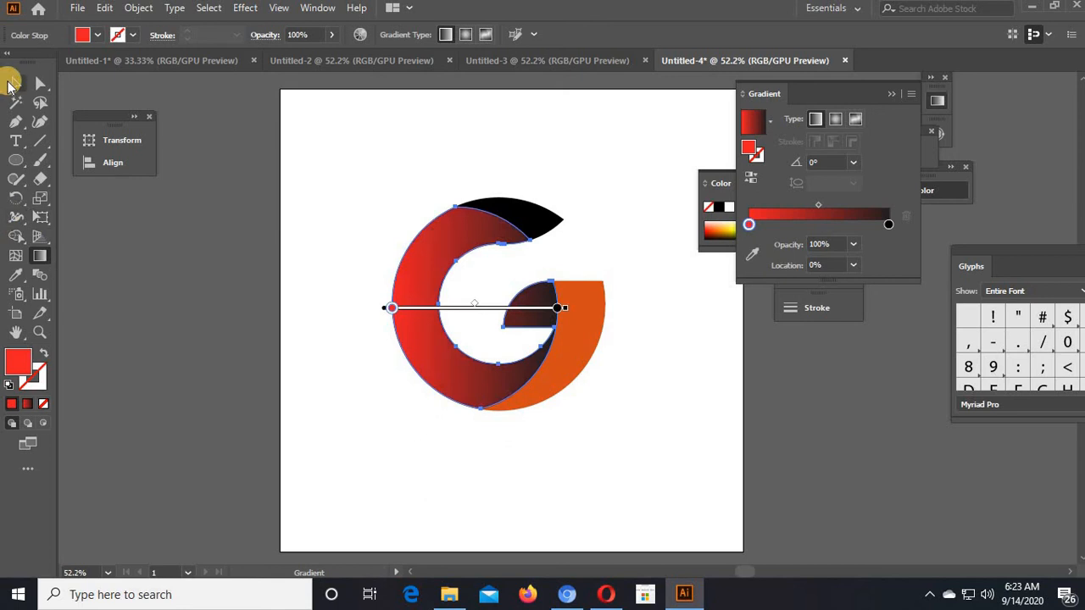
{"action": "left_click", "coordinate": [12, 81]}
{"action": "left_click", "coordinate": [376, 420]}
Step: Copy the red-to-black gradient from the G's body onto its black upper tip with the Eyedropper
{"action": "left_click", "coordinate": [501, 211]}
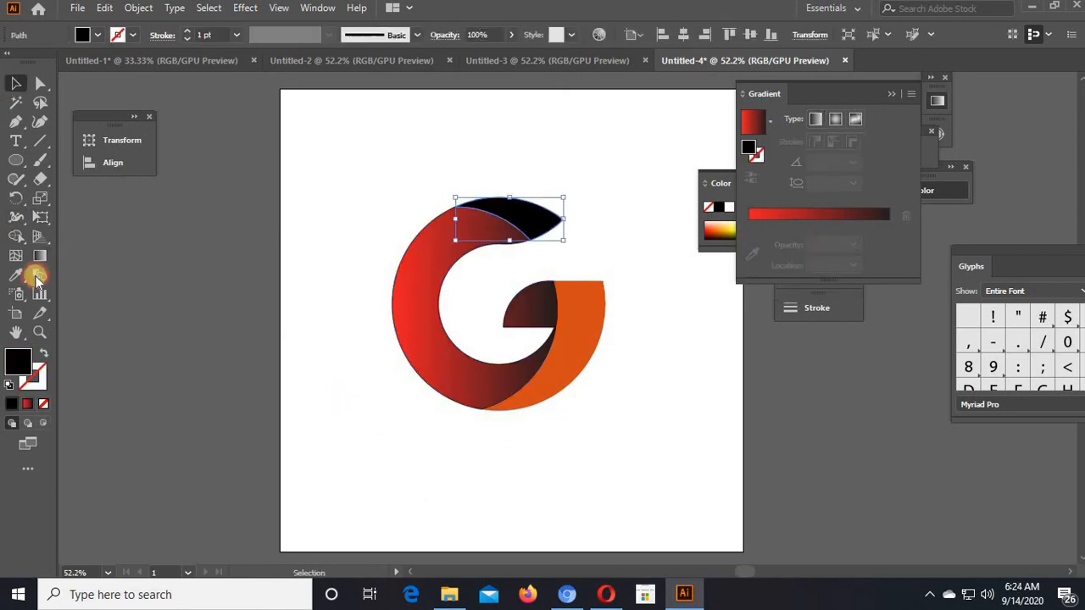
{"action": "left_click", "coordinate": [17, 276]}
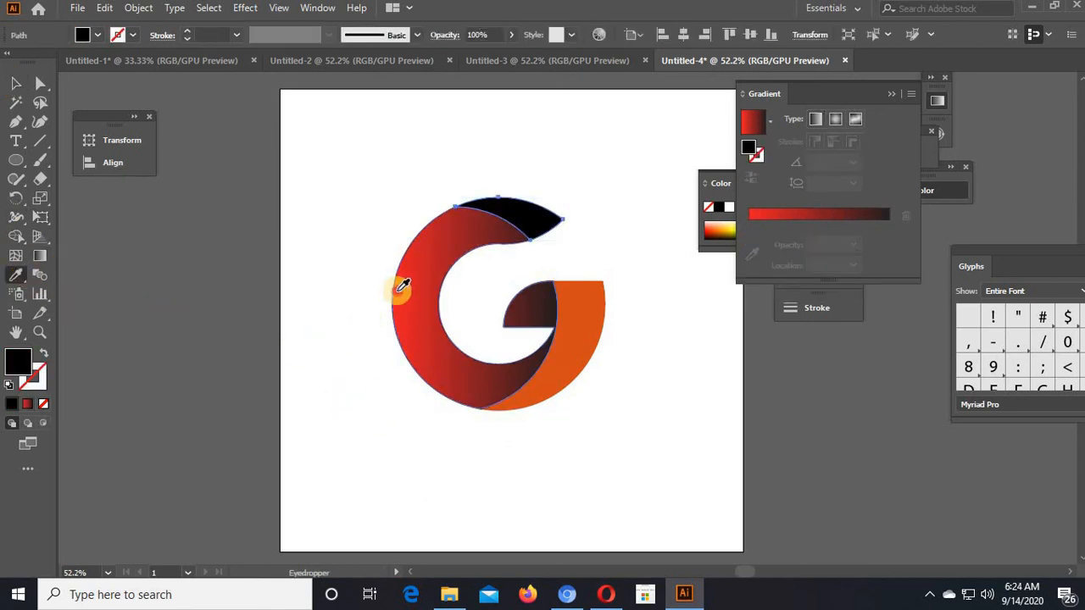
{"action": "left_click", "coordinate": [399, 286]}
{"action": "left_click", "coordinate": [16, 83]}
{"action": "left_click", "coordinate": [457, 425]}
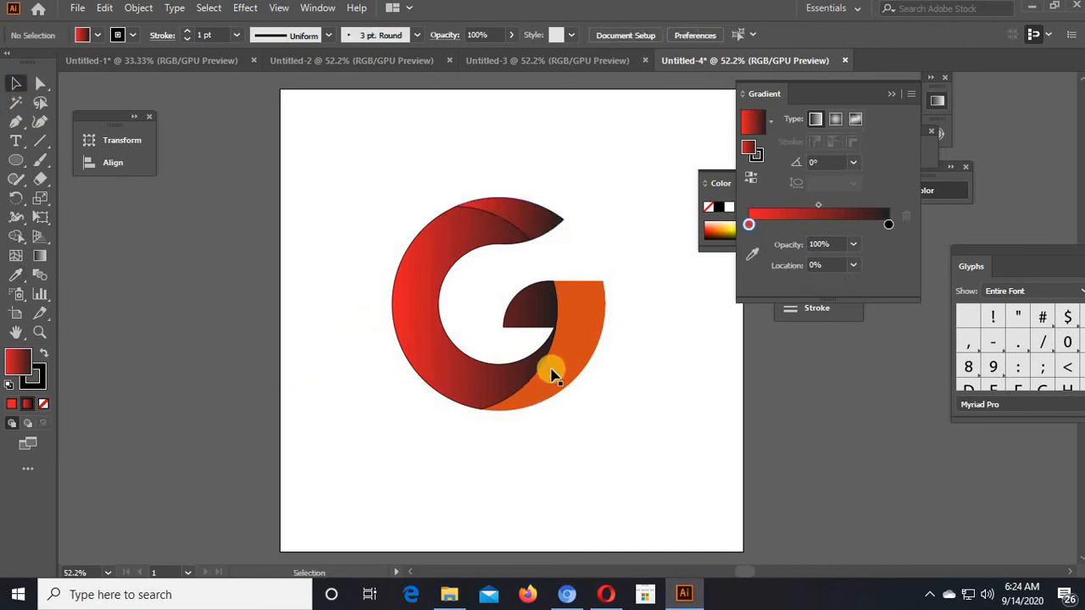
Step: Replace the right crescent's orange fill with the red-to-black gradient sampled from the G's body
{"action": "left_click", "coordinate": [557, 369]}
{"action": "left_click", "coordinate": [17, 276]}
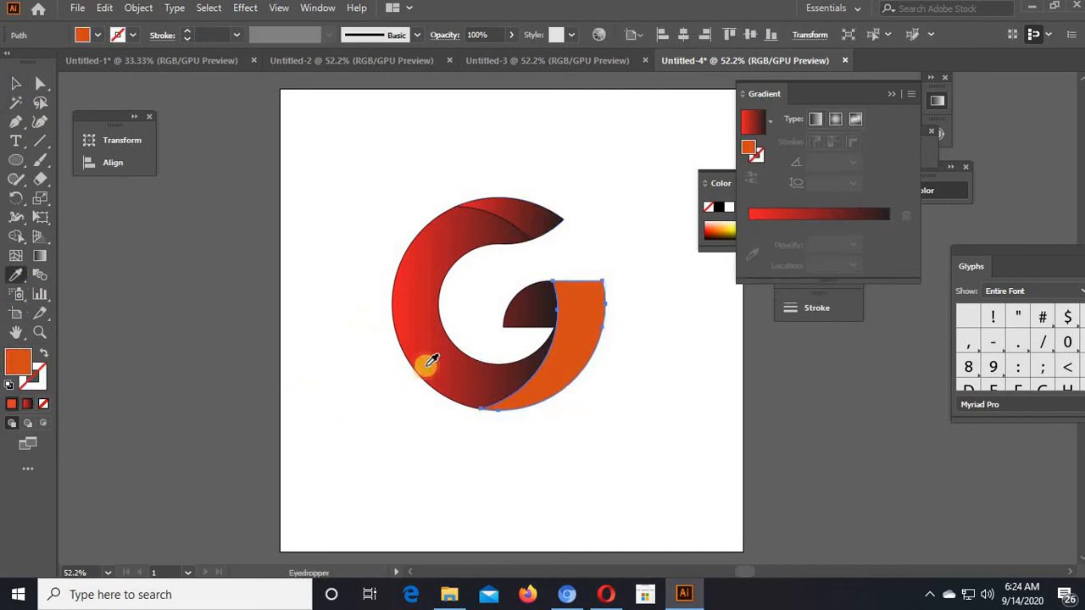
{"action": "left_click", "coordinate": [424, 363]}
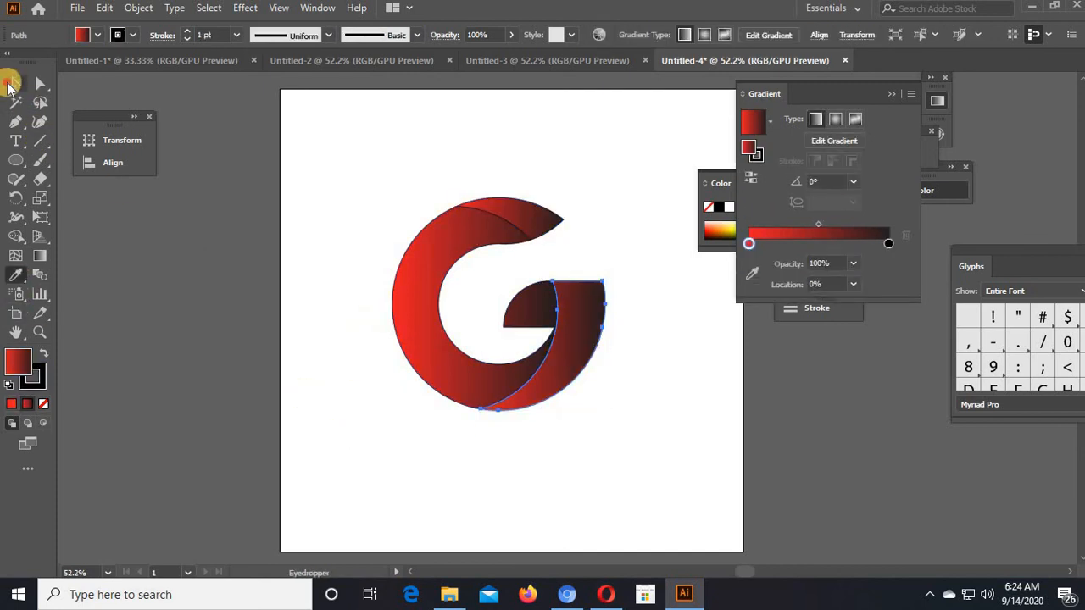
{"action": "left_click", "coordinate": [10, 85]}
Step: Select all the pieces of the G and remove their stroke
{"action": "left_click_drag", "start_coordinate": [351, 203], "coordinate": [610, 423]}
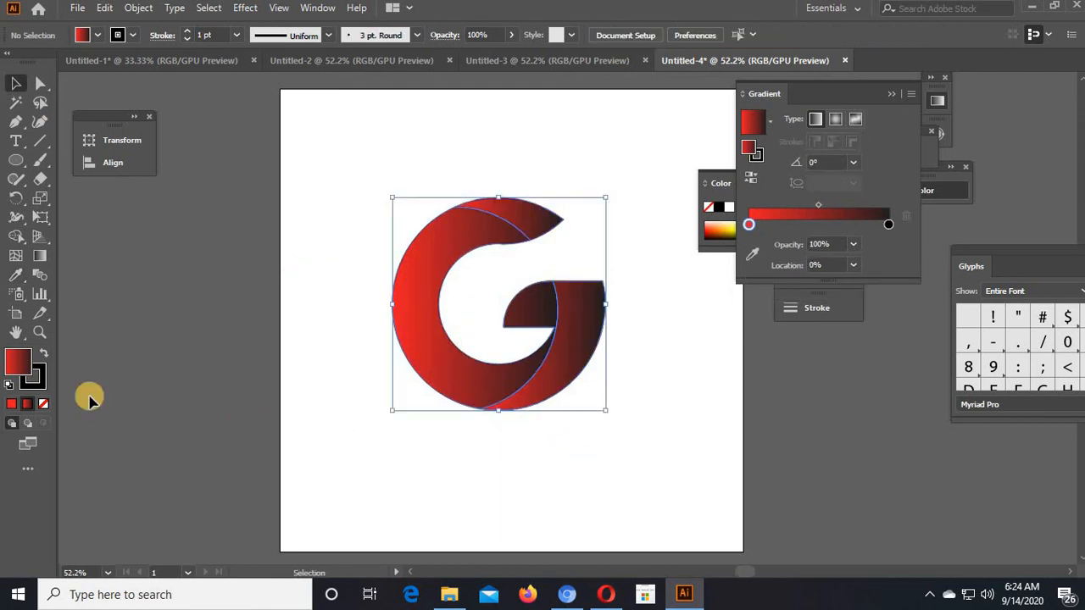
{"action": "left_click", "coordinate": [38, 384]}
{"action": "left_click", "coordinate": [42, 404]}
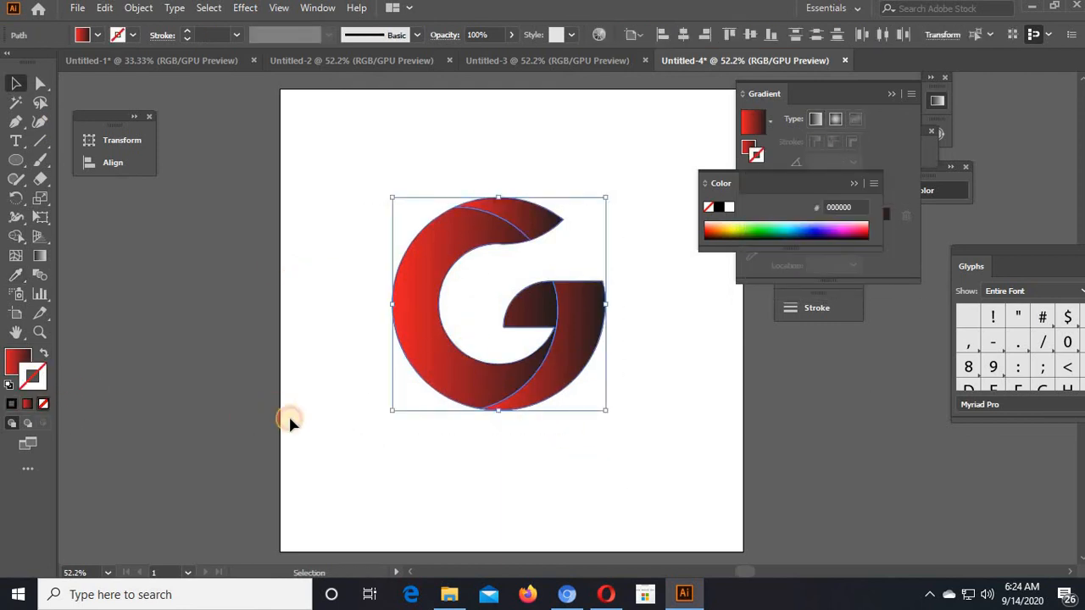
{"action": "left_click", "coordinate": [286, 416]}
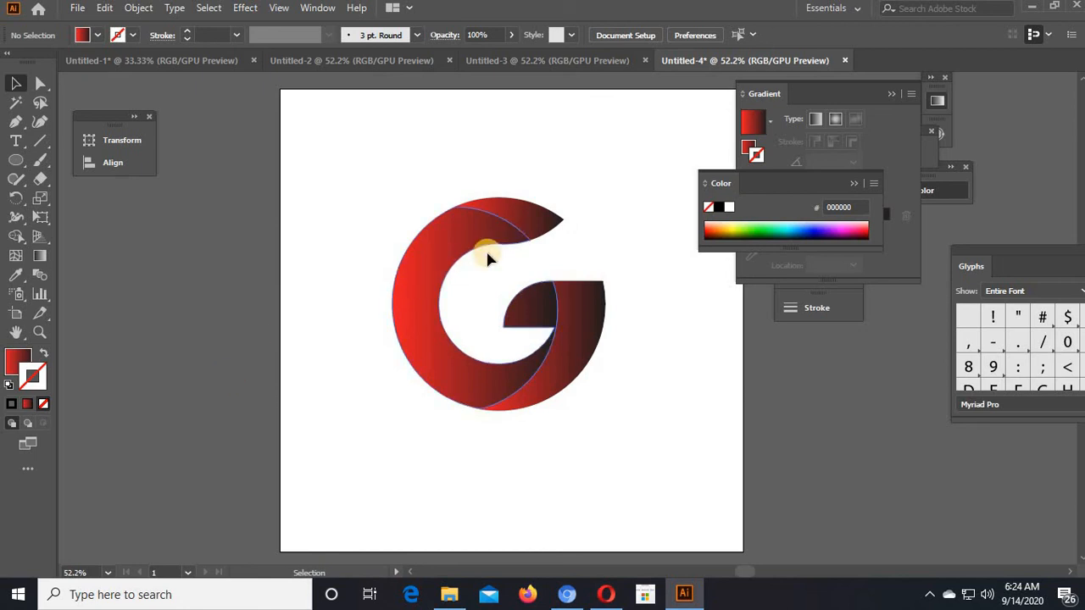
{"action": "left_click", "coordinate": [520, 220]}
{"action": "left_click", "coordinate": [40, 254]}
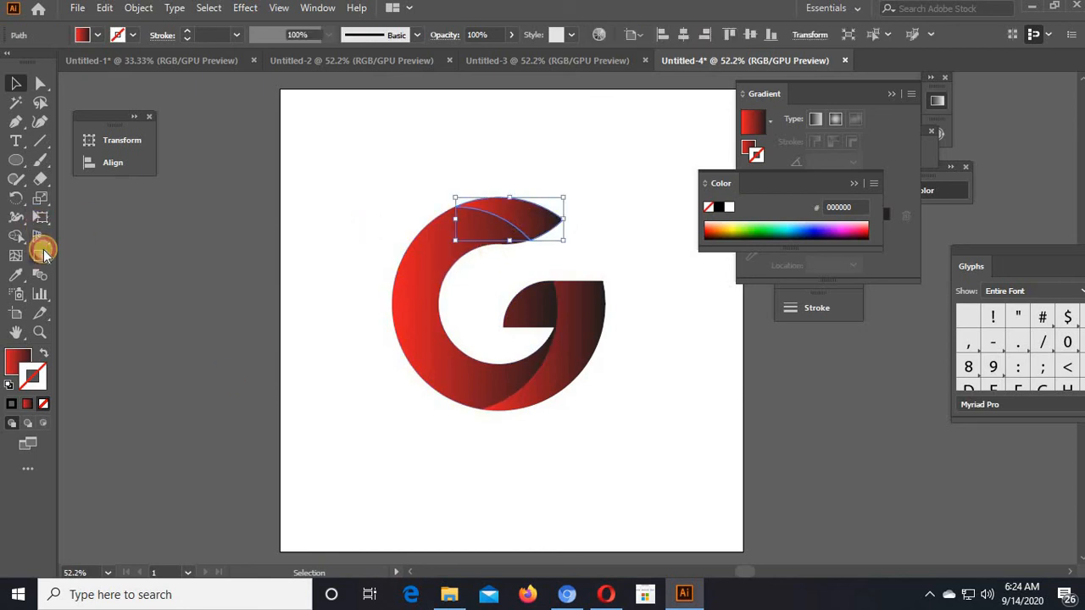
{"action": "left_click", "coordinate": [17, 83]}
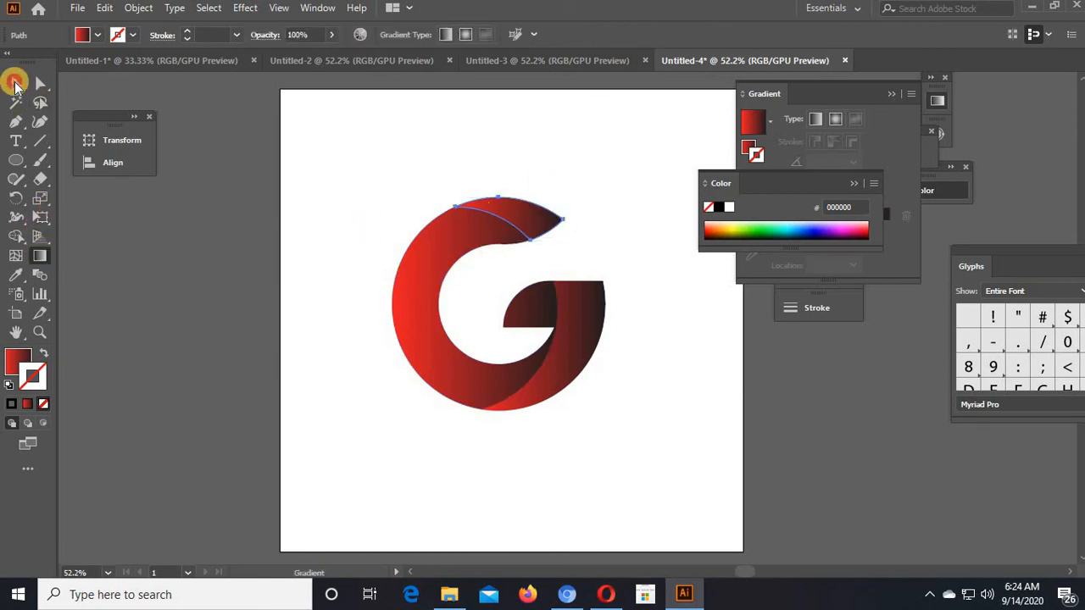
{"action": "left_click", "coordinate": [577, 270]}
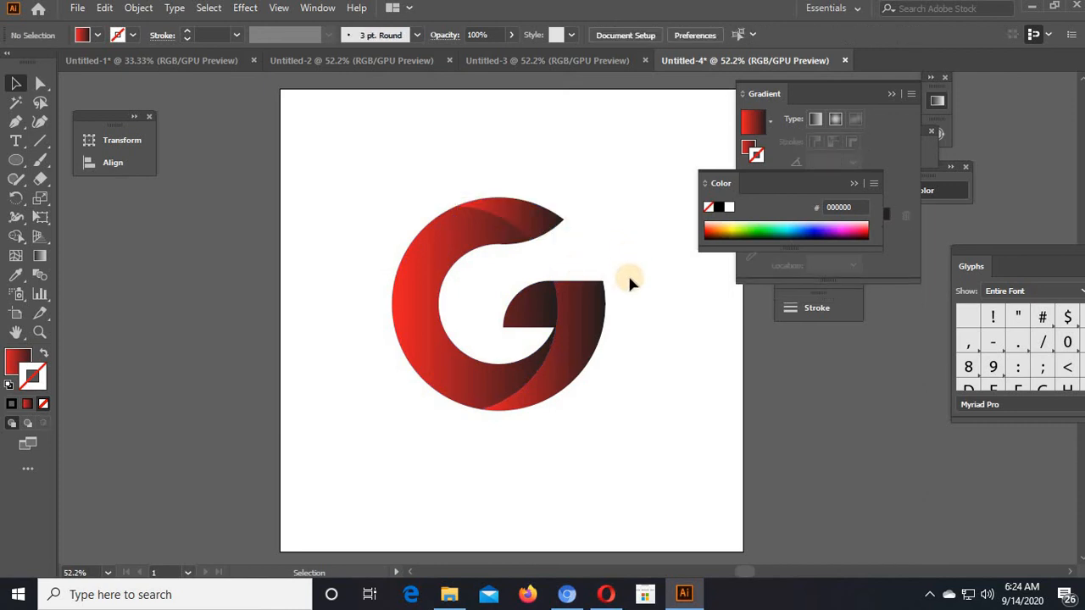
{"action": "scroll", "coordinate": [370, 377], "scroll_direction": "down", "scroll_amount": 3}
{"action": "scroll", "coordinate": [364, 339], "scroll_direction": "up", "scroll_amount": 4}
{"action": "left_click_drag", "start_coordinate": [352, 212], "coordinate": [687, 513]}
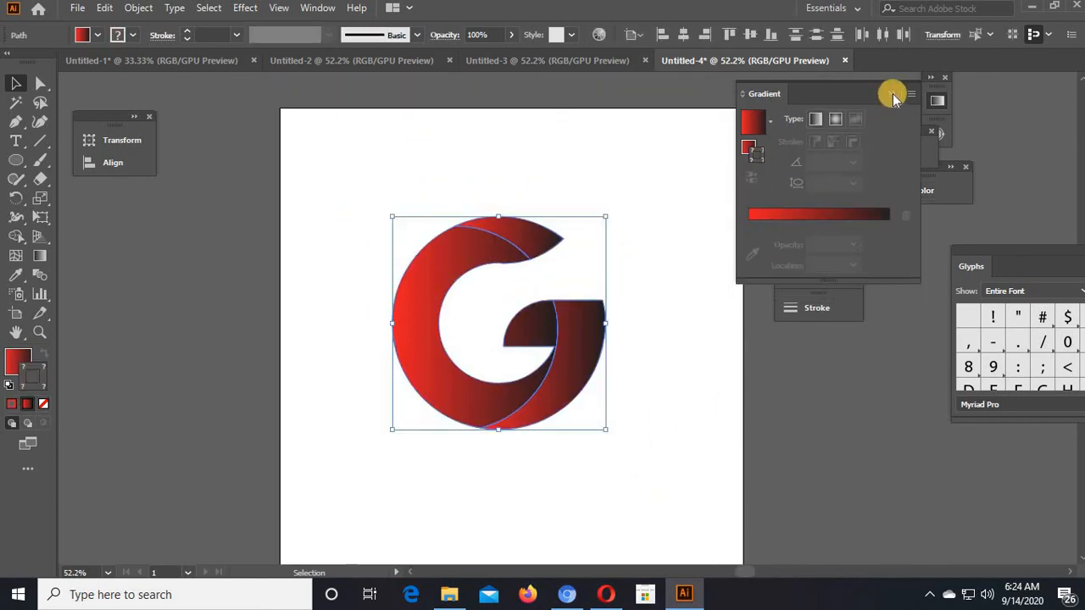
{"action": "left_click", "coordinate": [678, 426]}
{"action": "scroll", "coordinate": [677, 426], "scroll_direction": "down", "scroll_amount": 1}
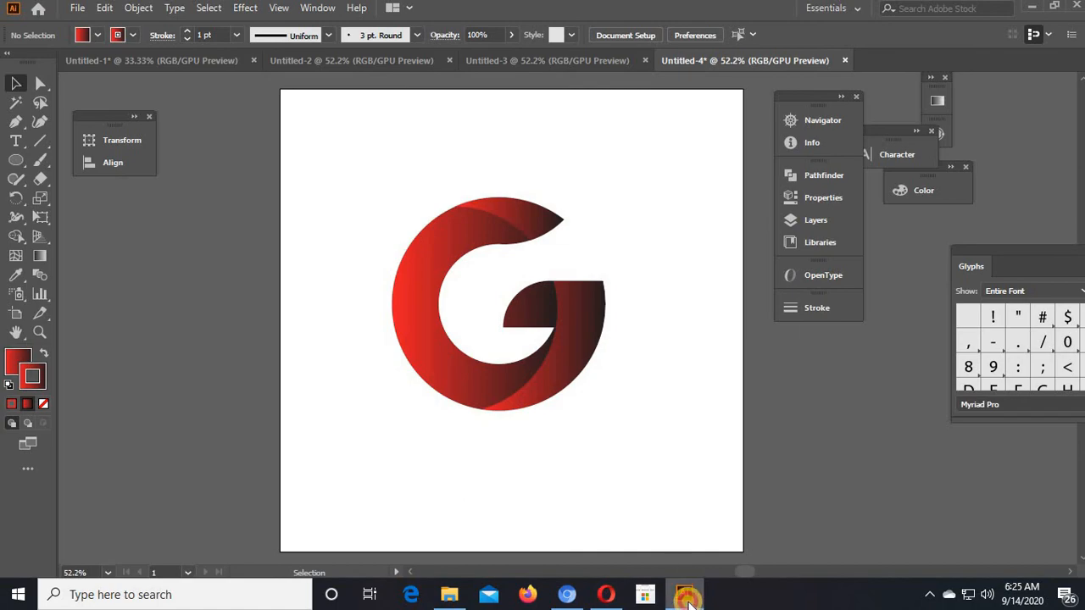
{"action": "left_click", "coordinate": [685, 585]}
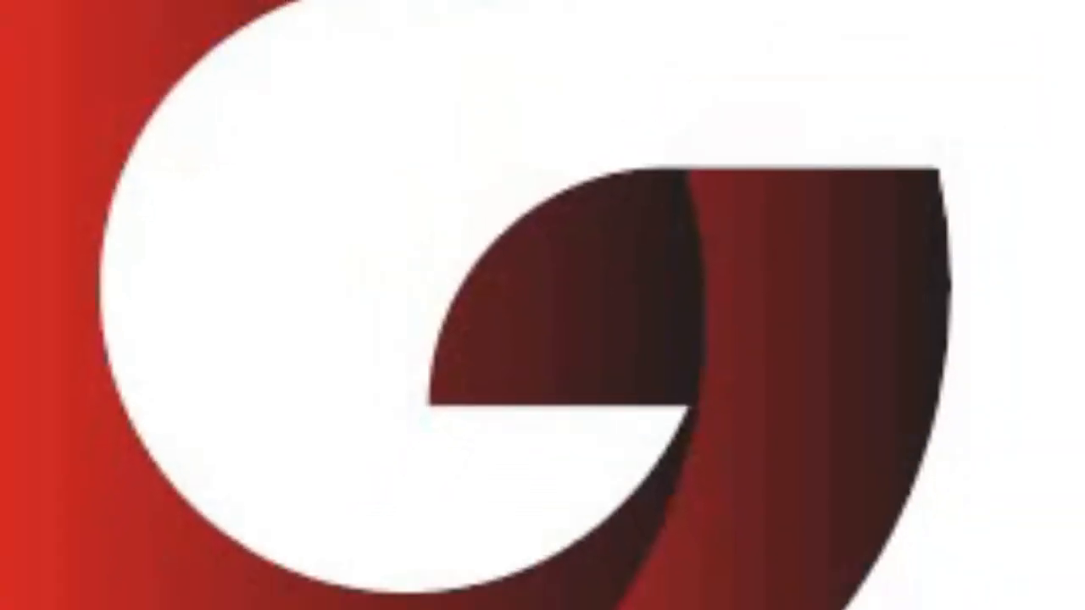